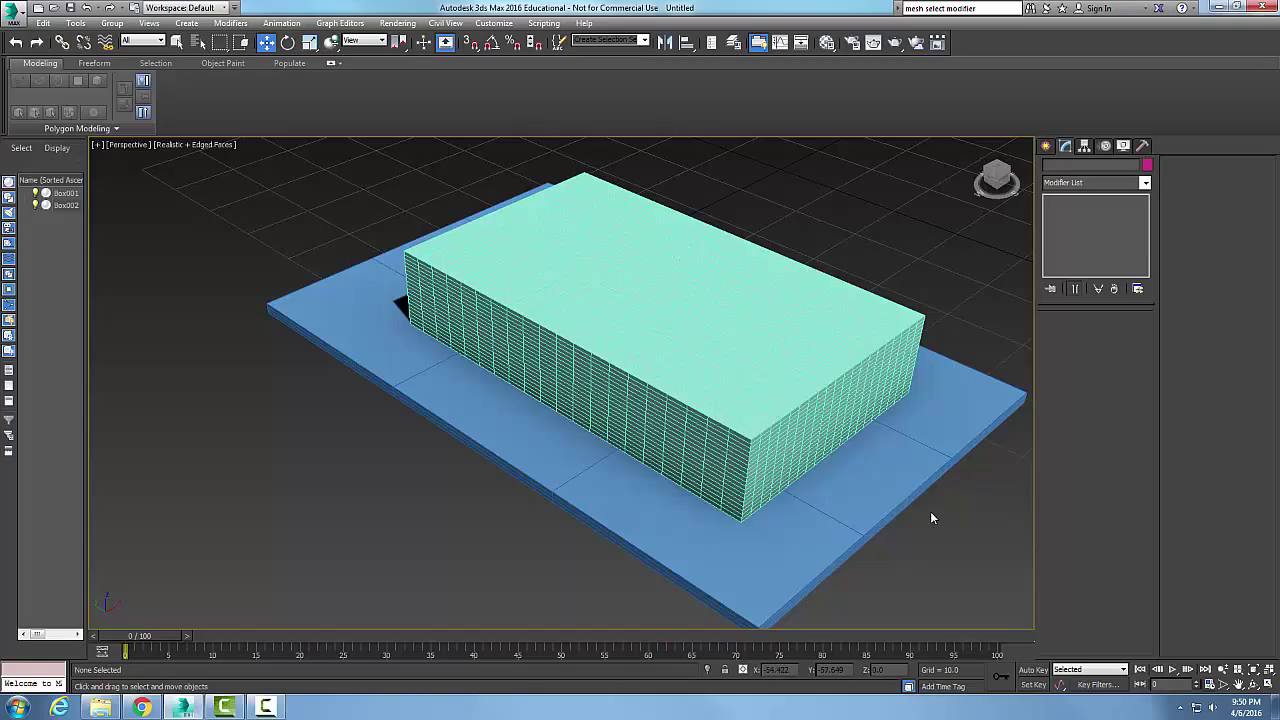
Select the green box Box001 resting on the blue slab in the Perspective viewport.
click(823, 400)
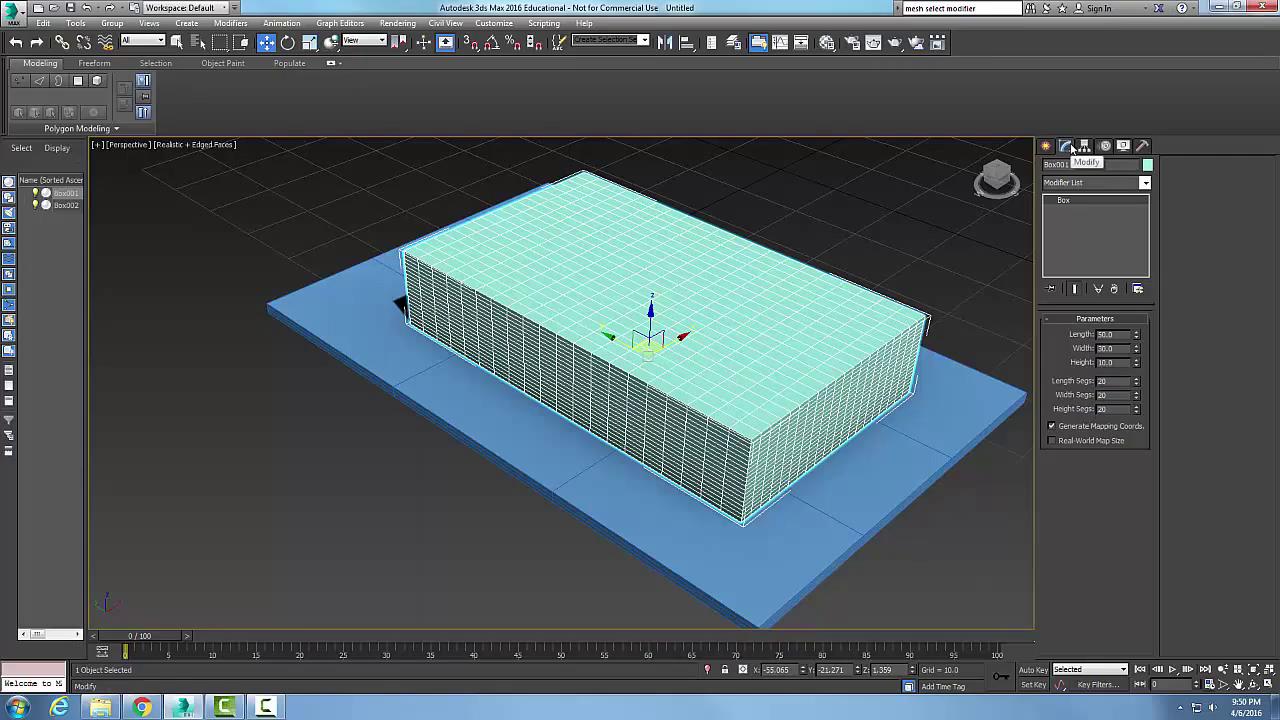
Add a Displace modifier to Box001 from the Modifier List.
click(1145, 183)
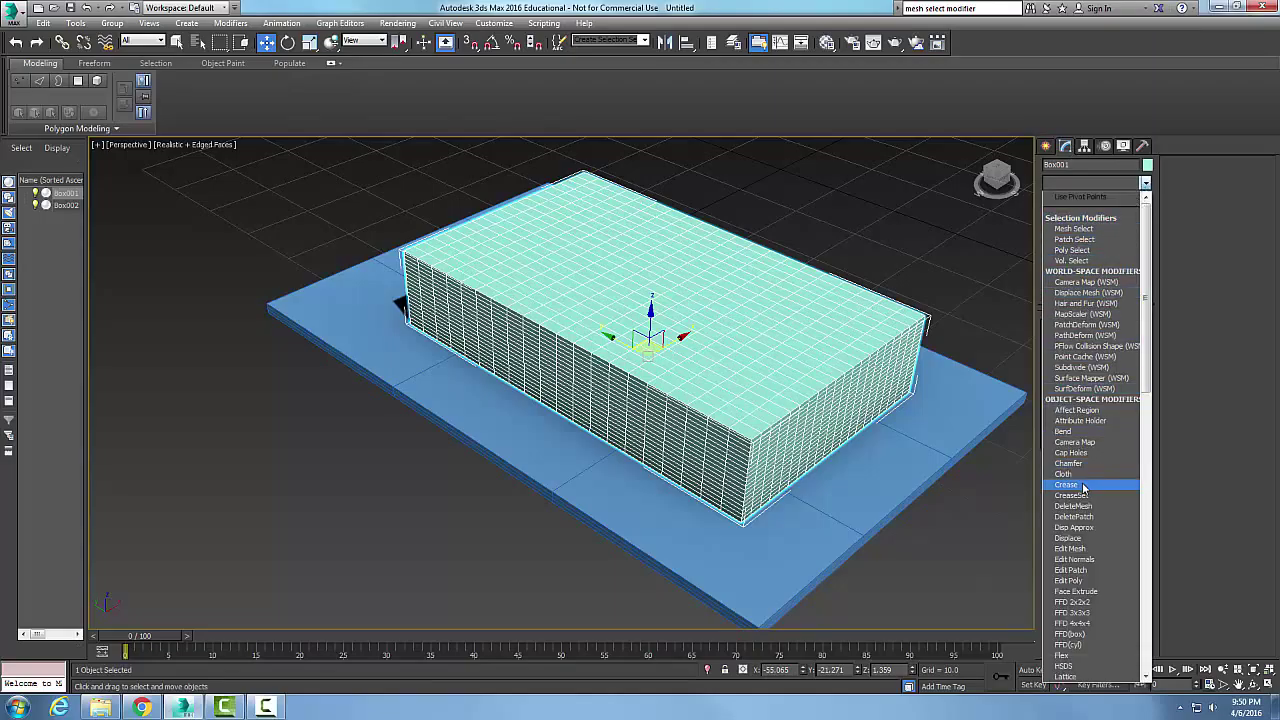
click(1100, 538)
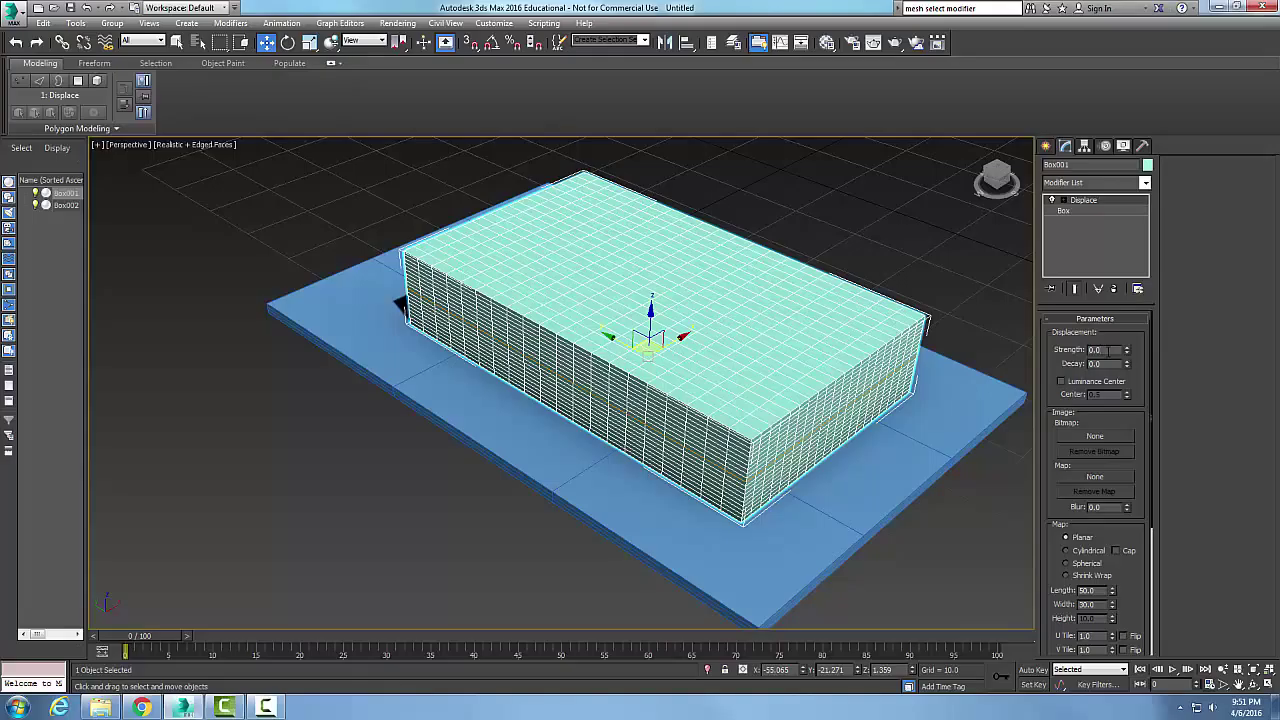
double_click(1100, 349)
double_click(1107, 349)
text(5)
key(Return)
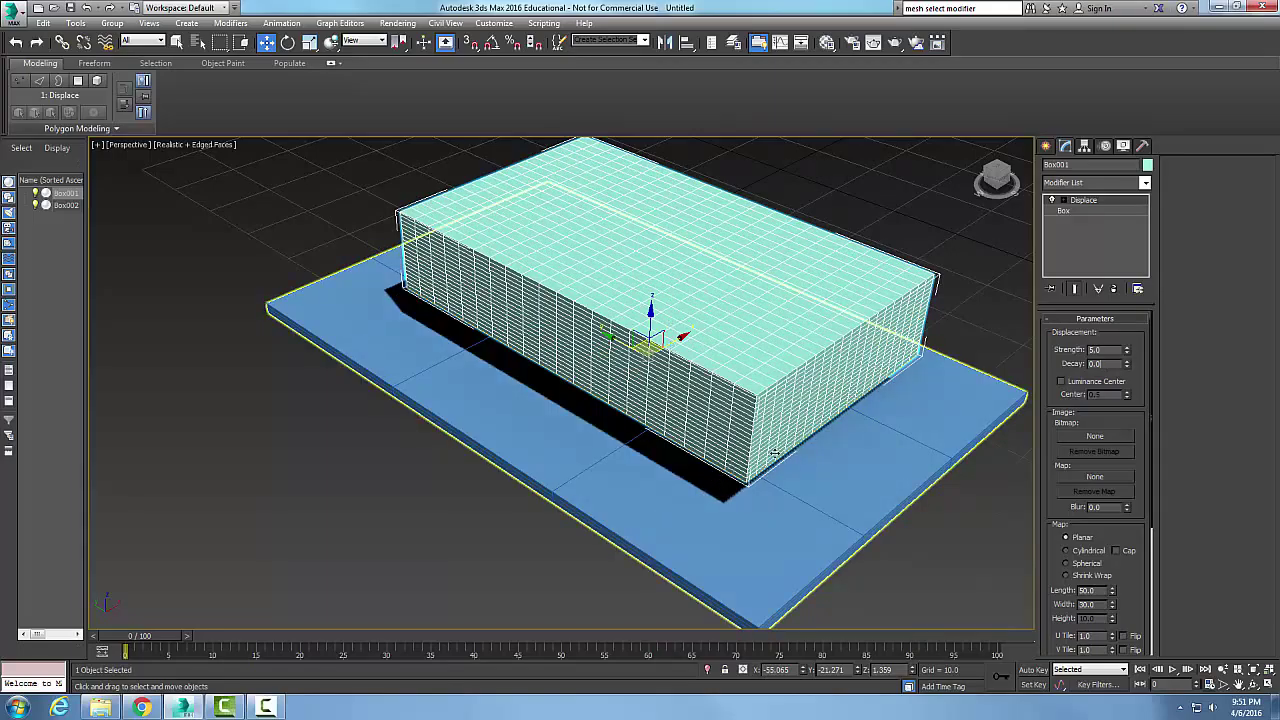
text(20)
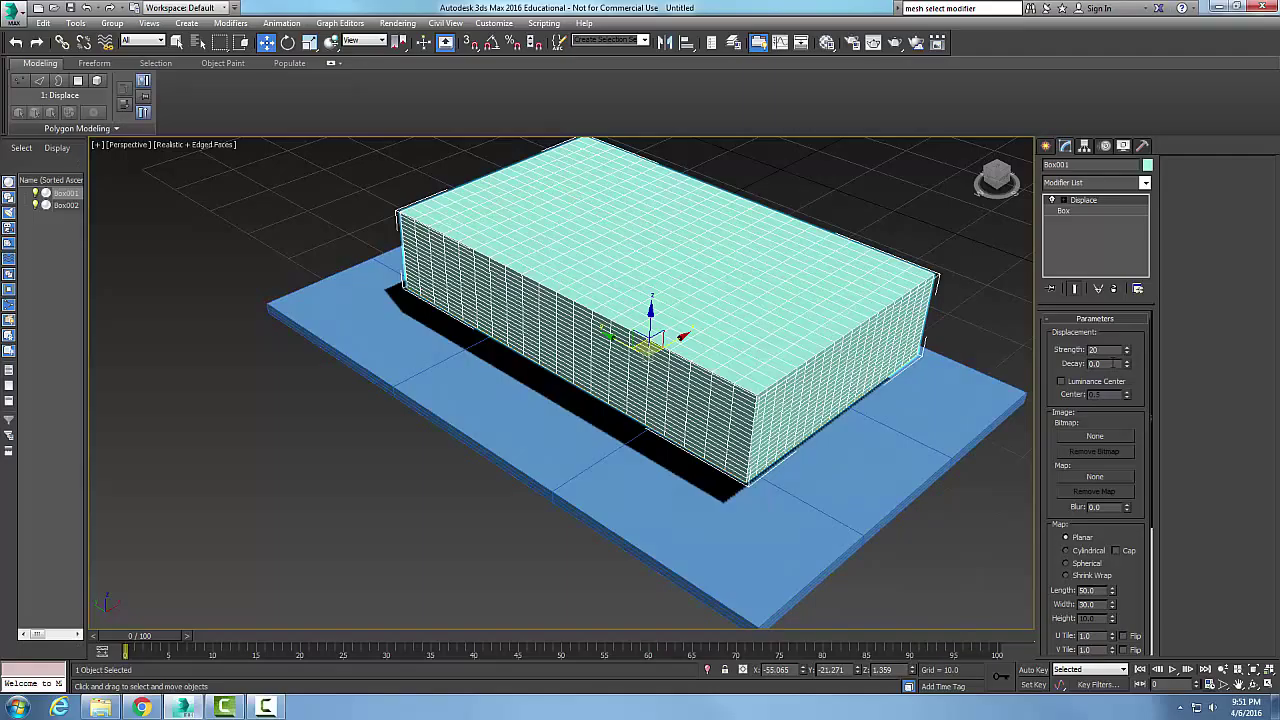
key(Return)
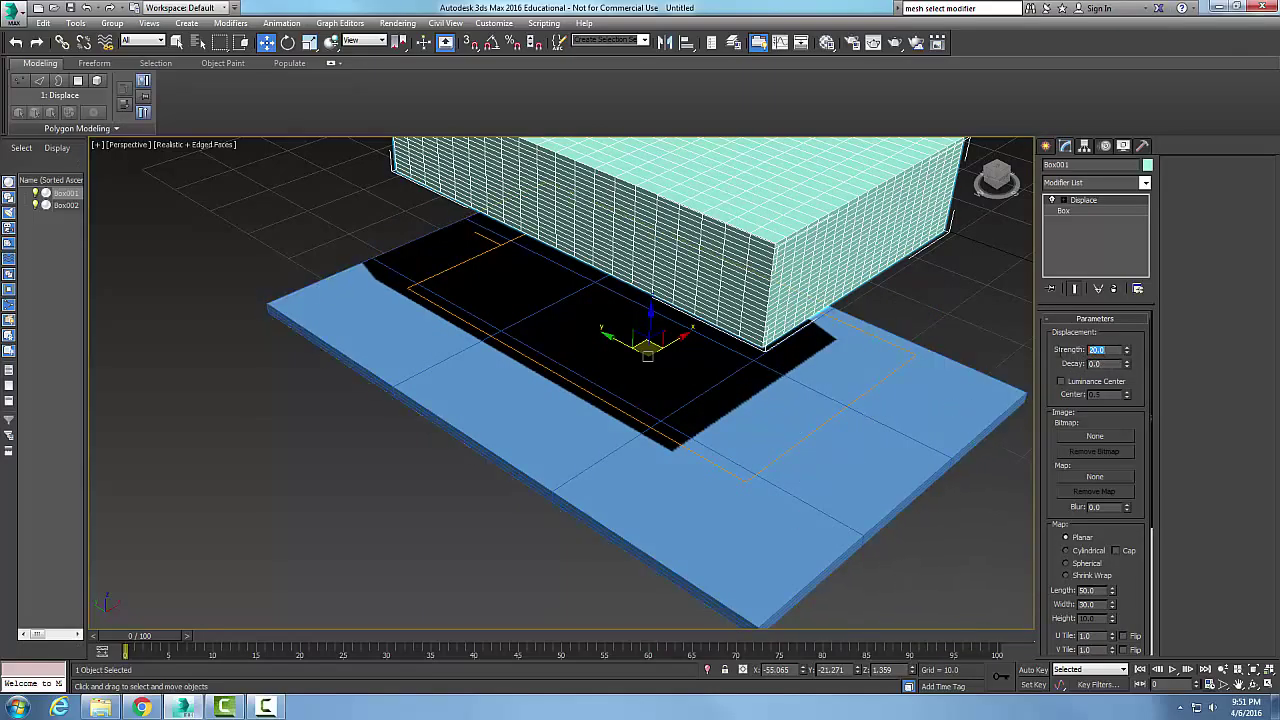
text(0)
key(Return)
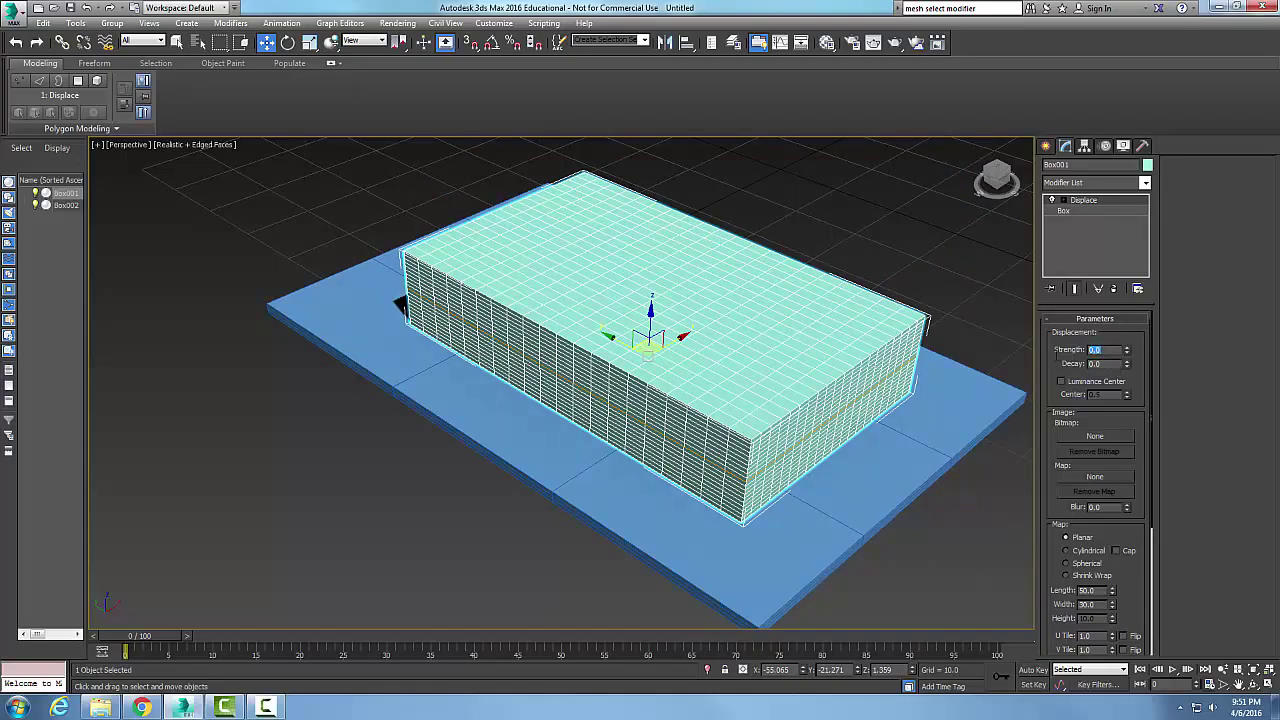
text(-5)
key(Return)
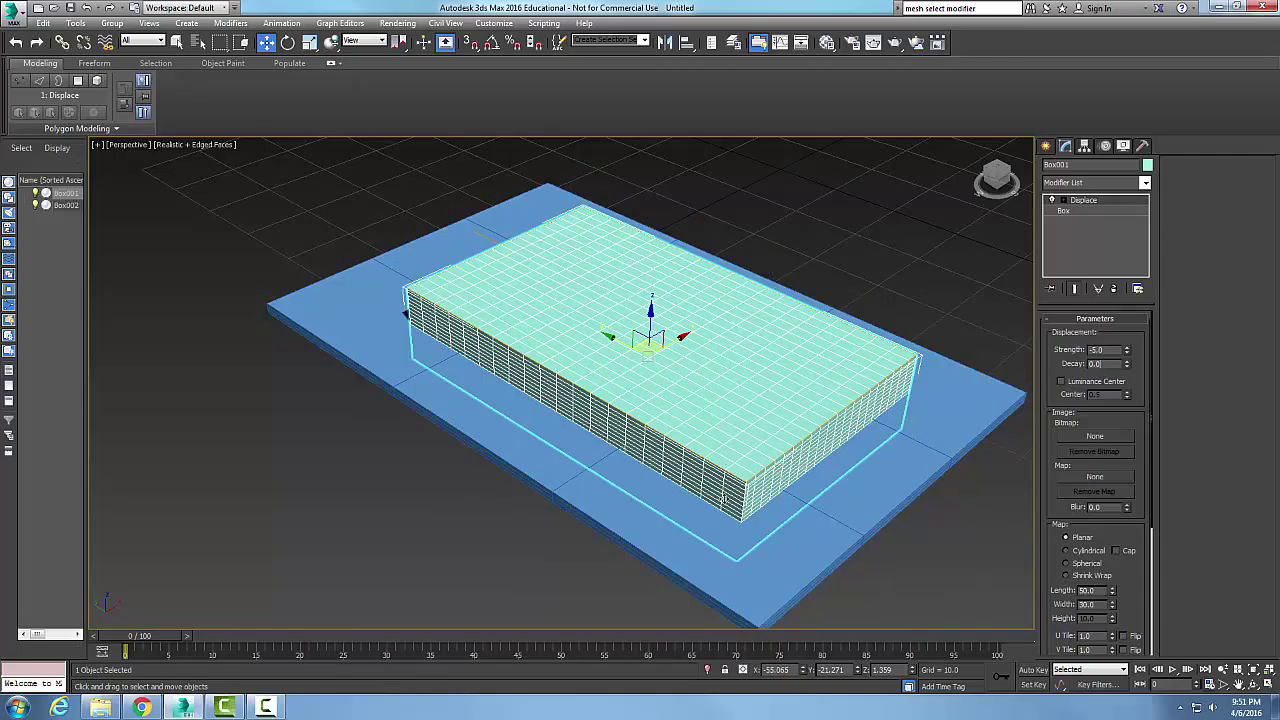
right_click(1124, 350)
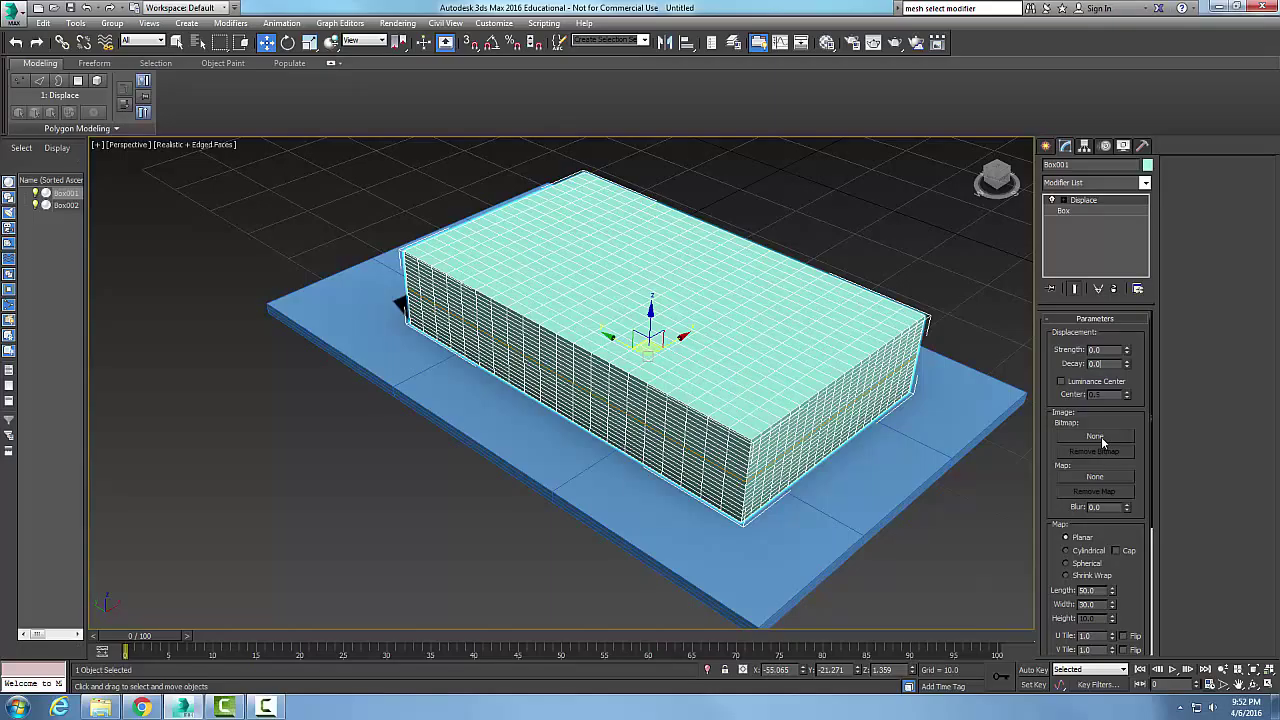
click(1100, 438)
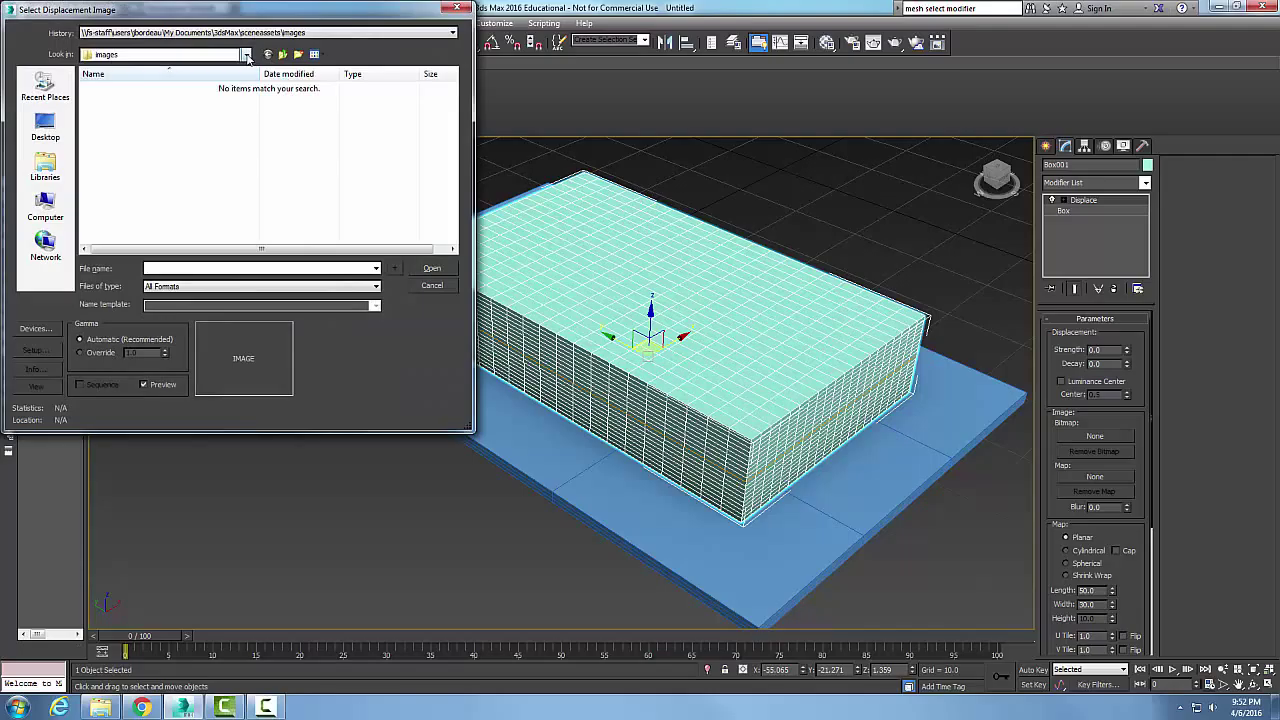
Load Logo (color).bmp from My Documents > Images as the Displace modifier's bitmap.
click(246, 55)
click(172, 284)
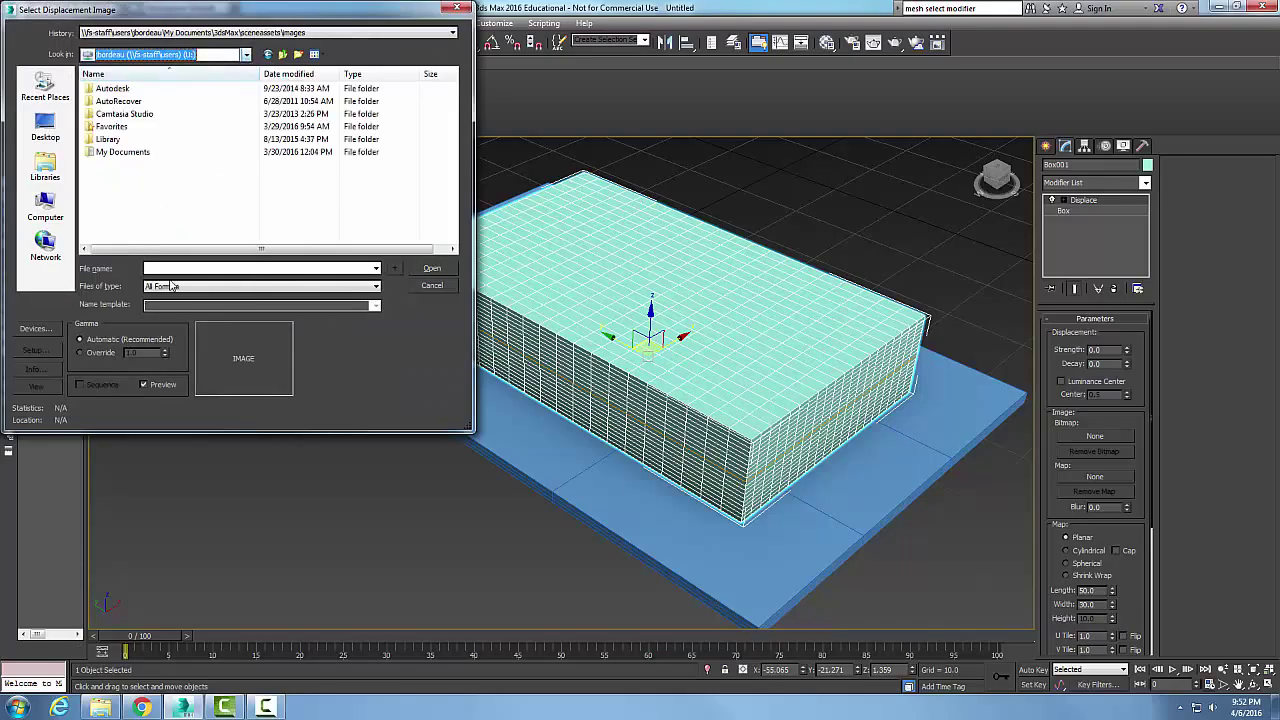
double_click(116, 154)
scroll(140, 200, down, 5)
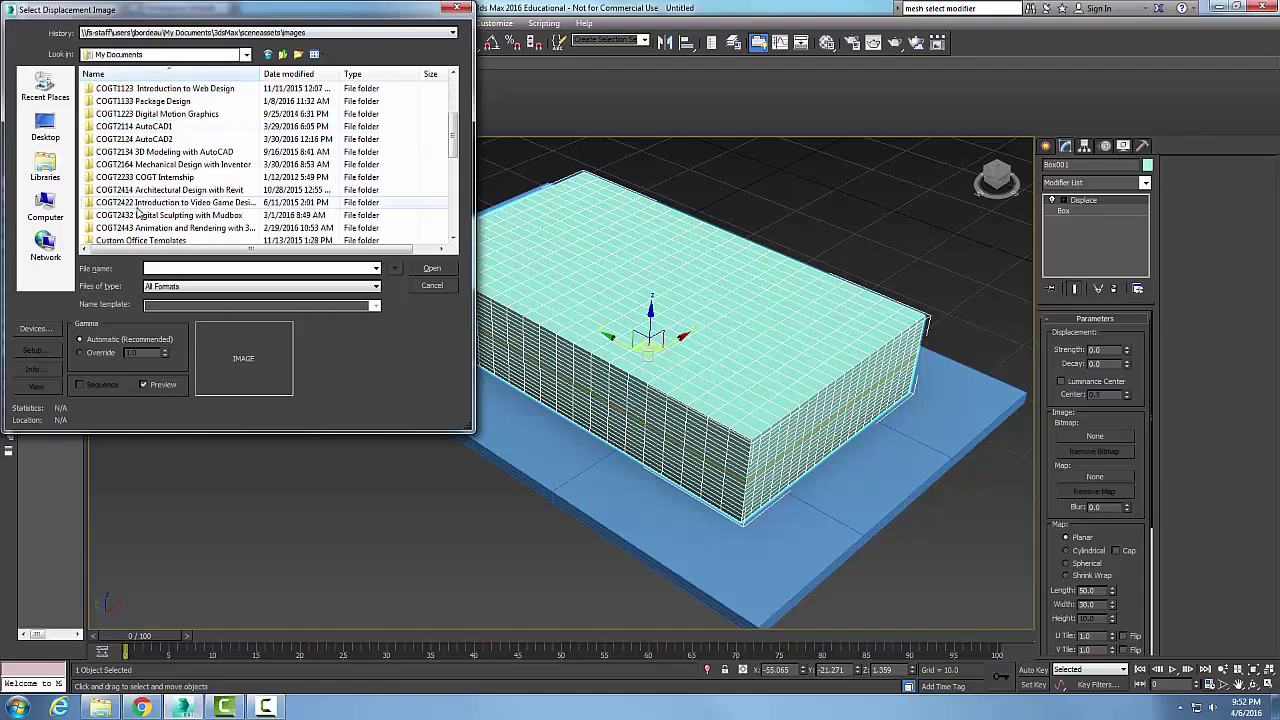
scroll(140, 214, up, 4)
scroll(115, 180, down, 7)
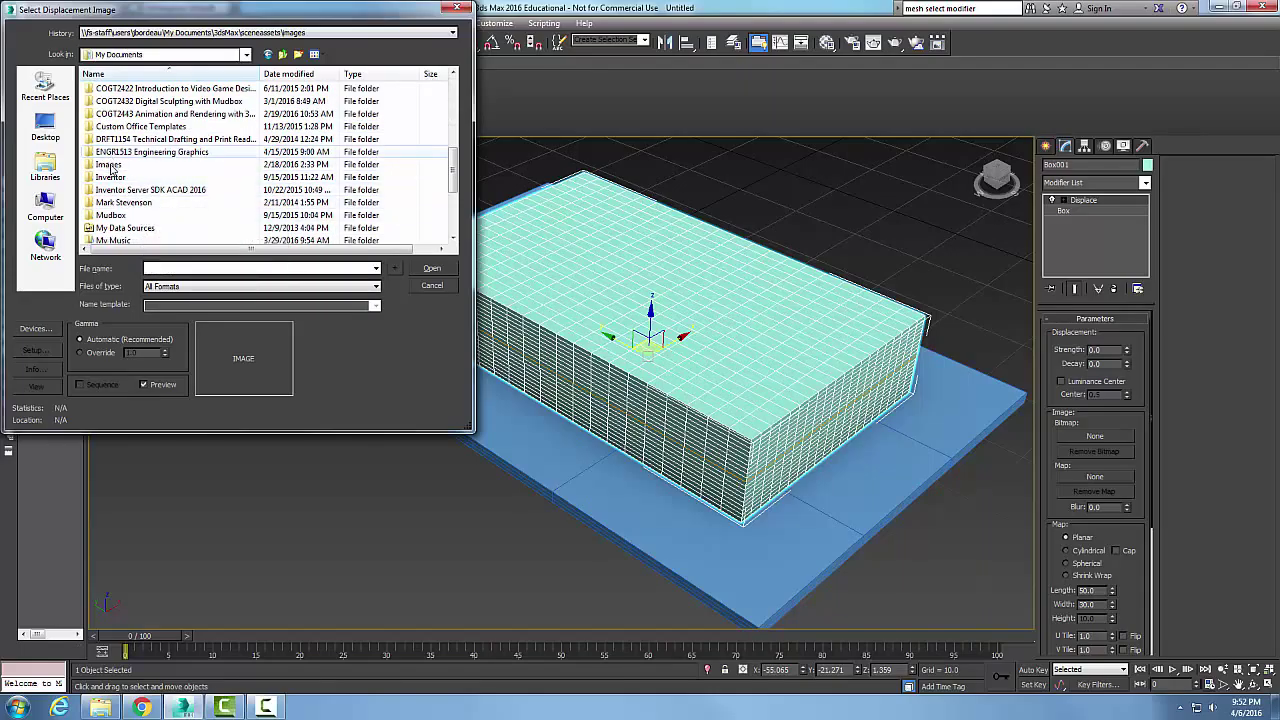
double_click(108, 165)
scroll(140, 200, down, 8)
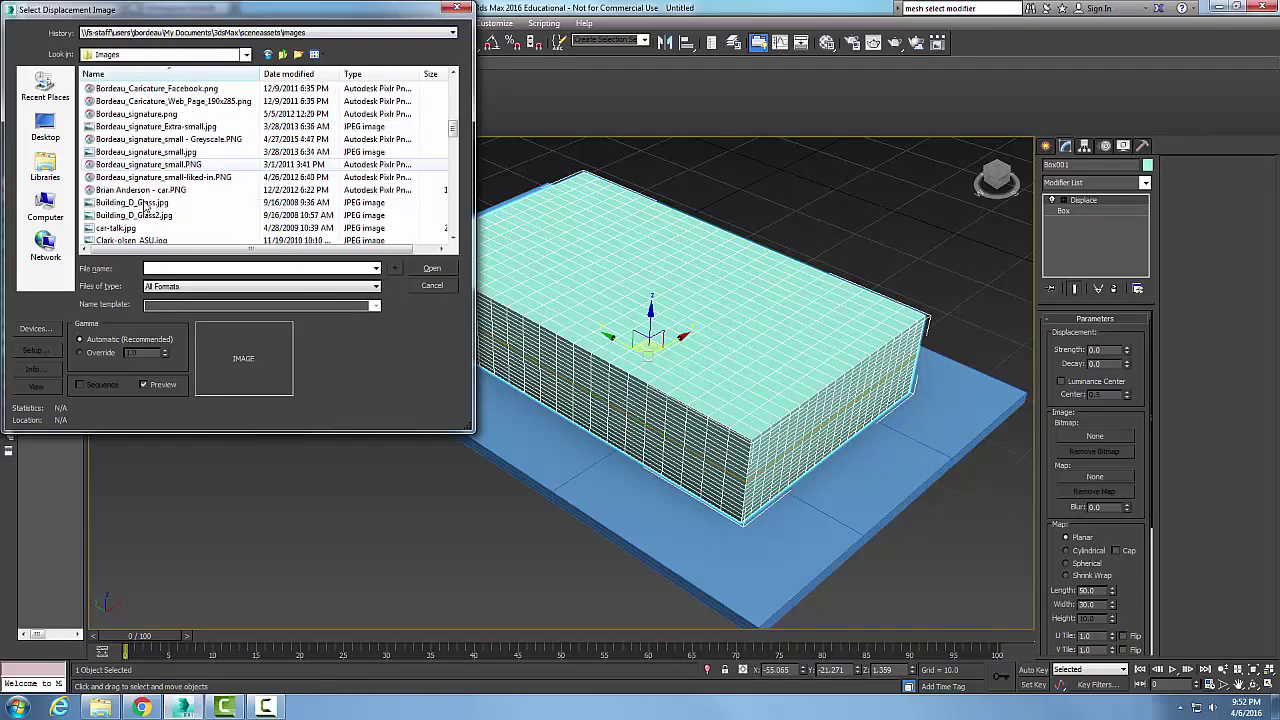
scroll(146, 205, down, 10)
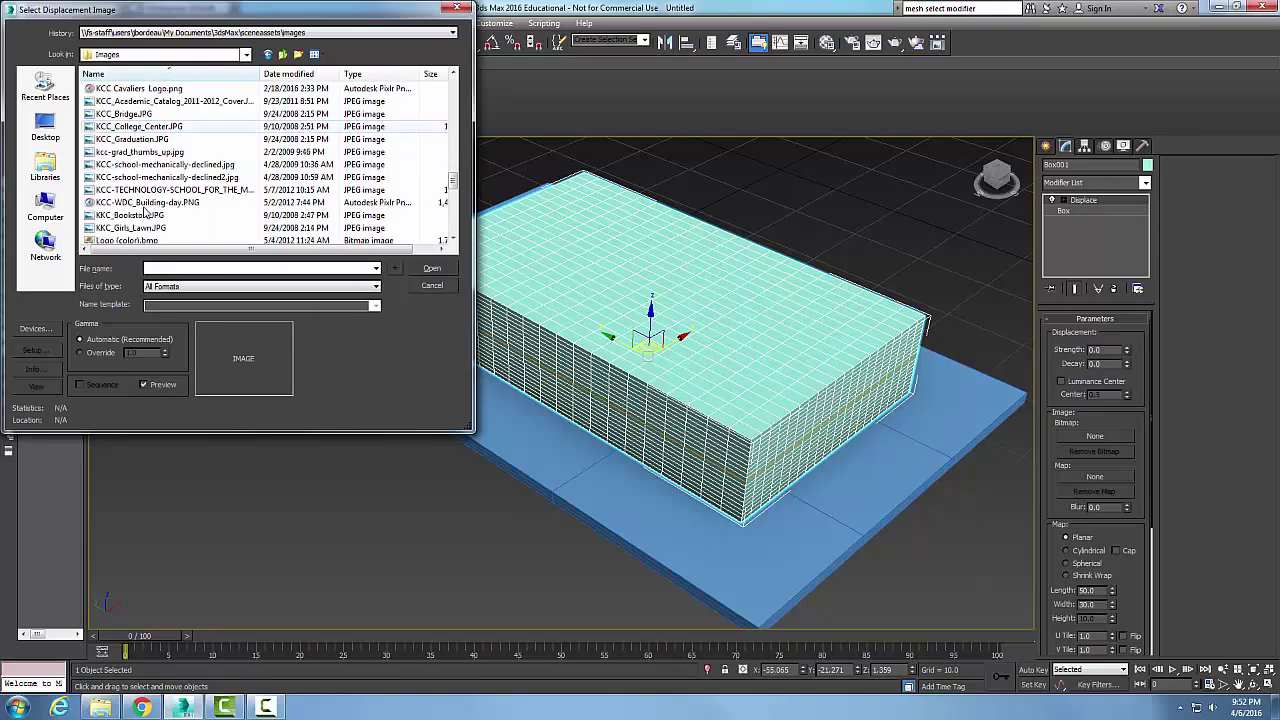
scroll(210, 204, down, 1)
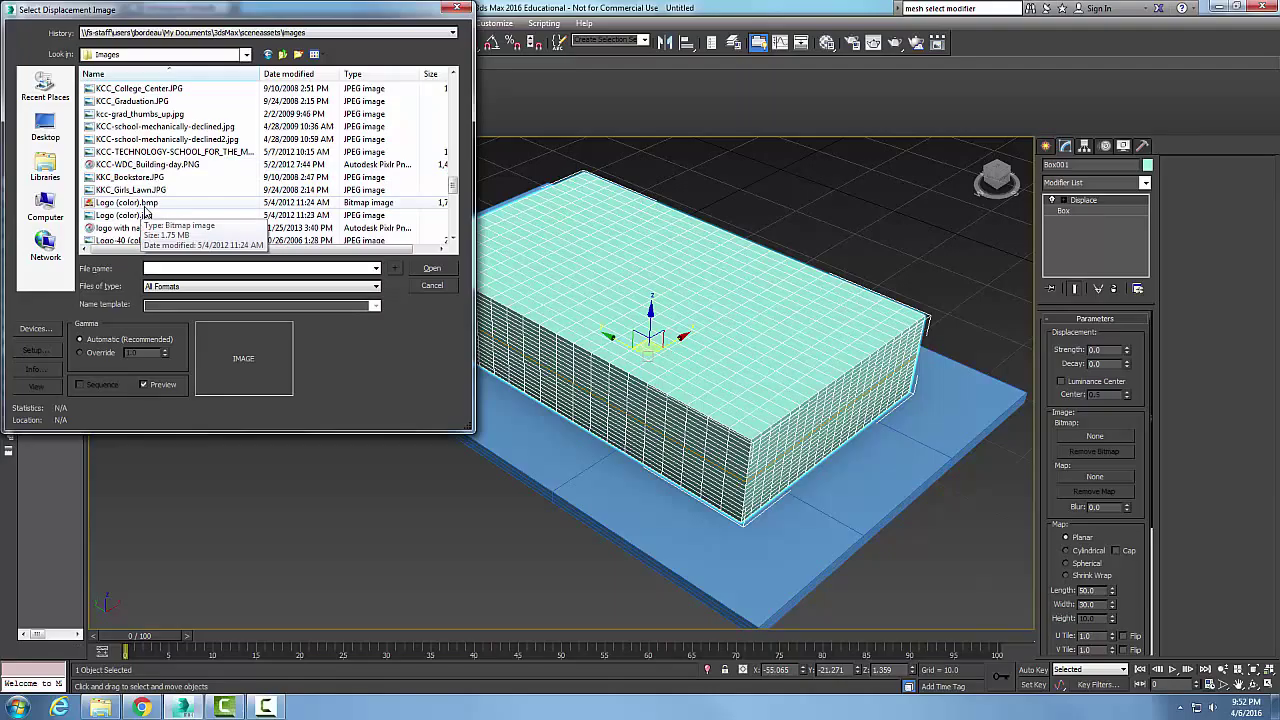
click(148, 204)
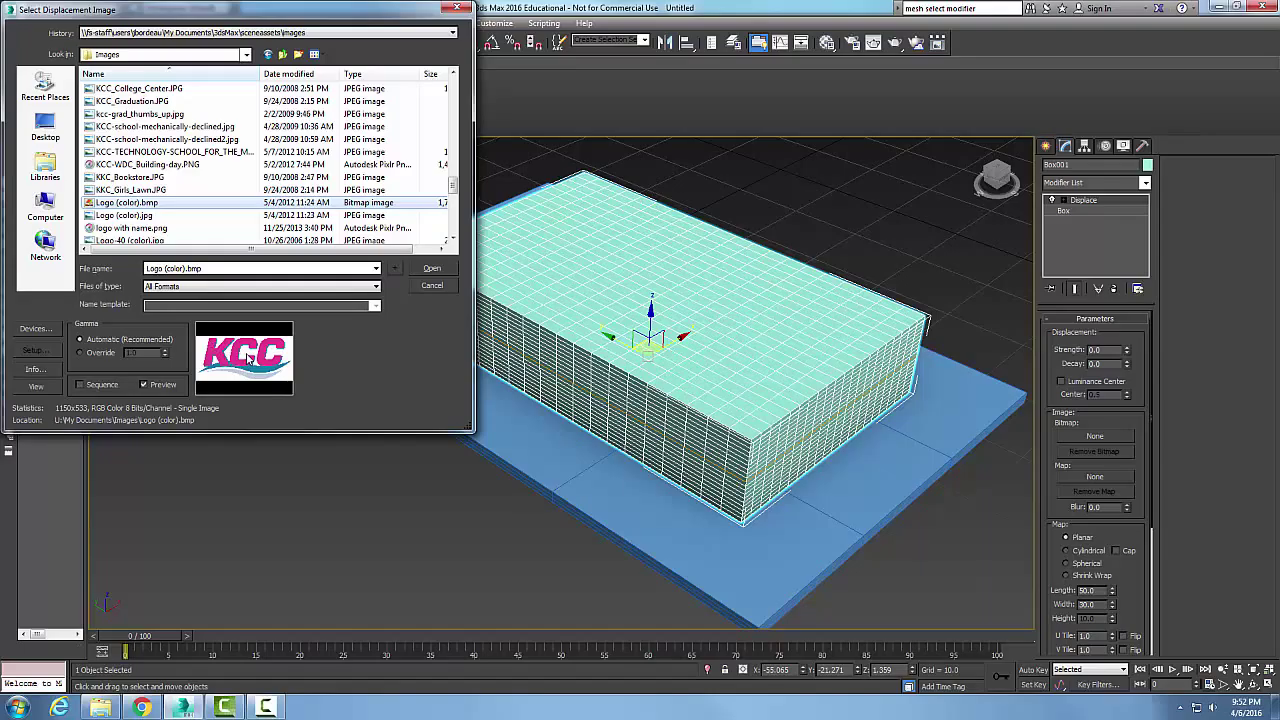
click(428, 269)
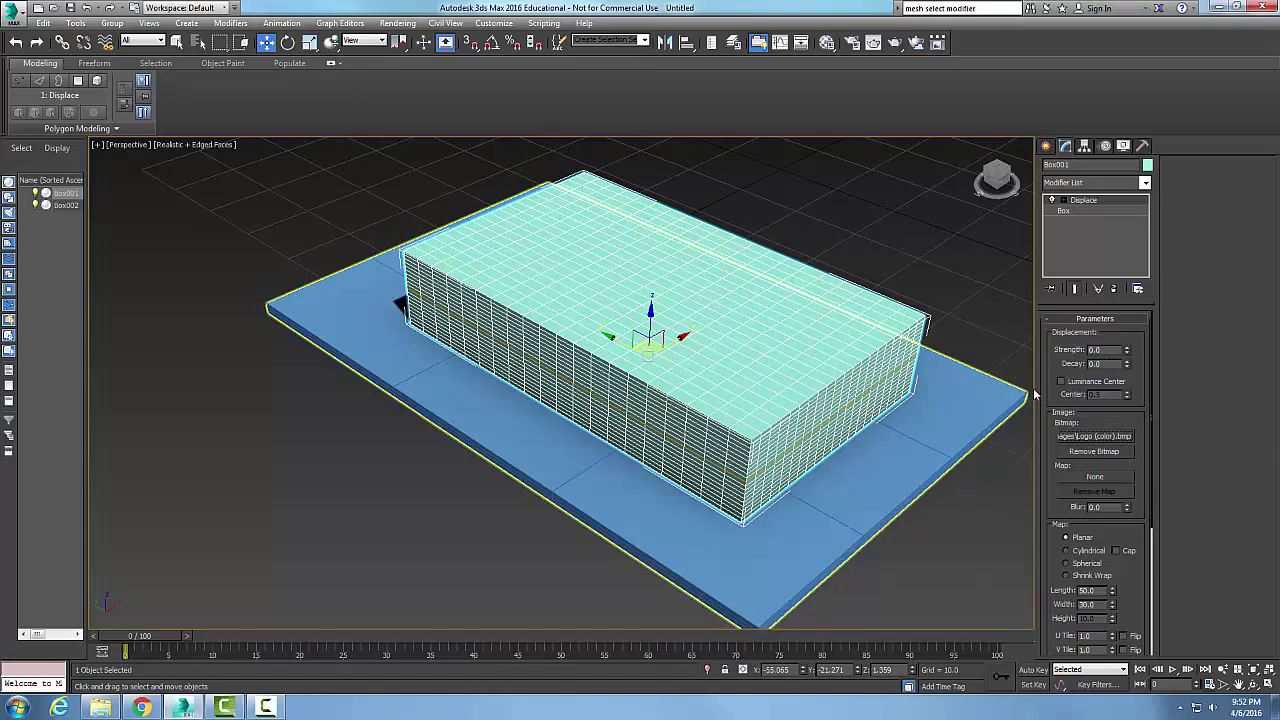
Set the Displace strength to 5.0.
double_click(1102, 349)
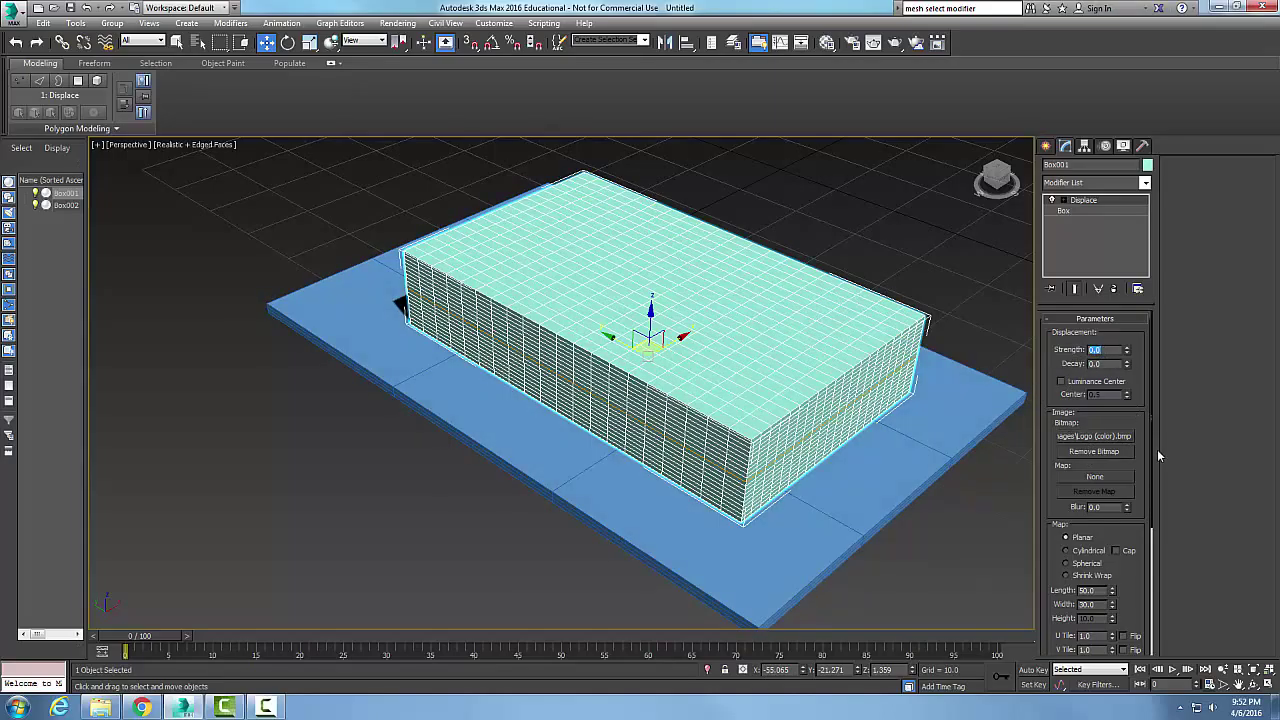
text(5)
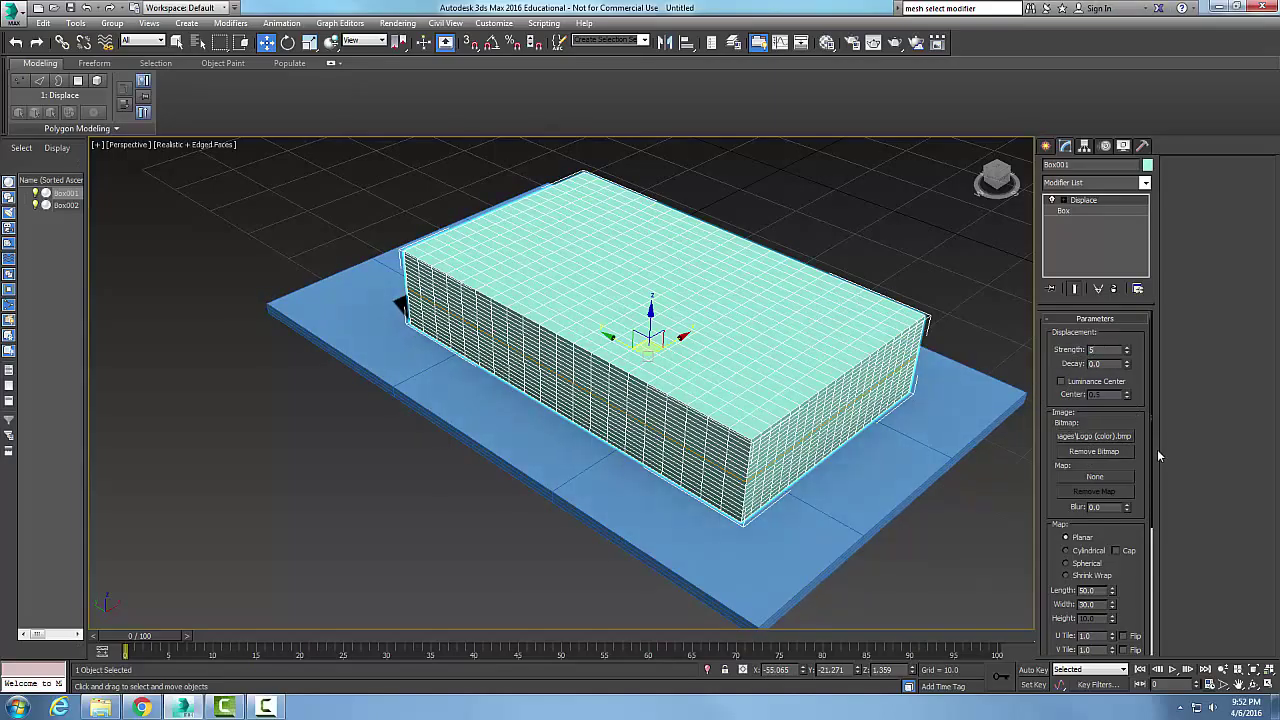
key(Tab)
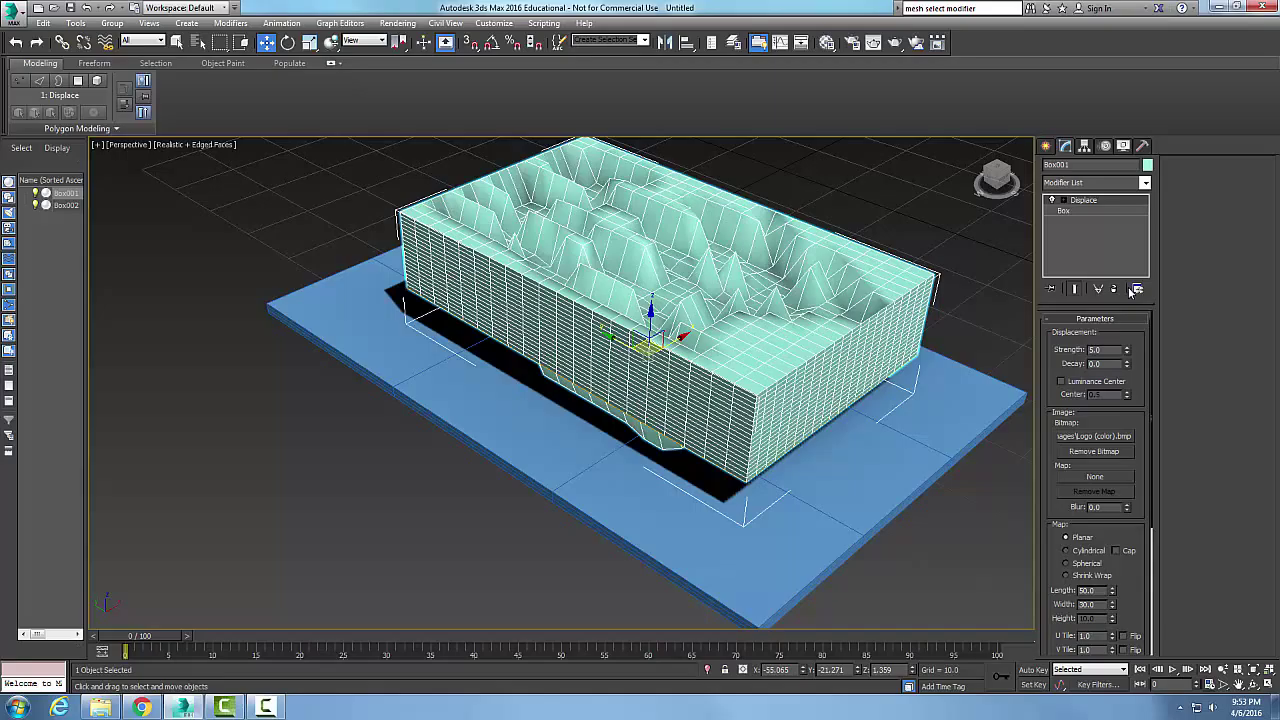
Give Box001 200 width segments for a denser mesh.
click(1064, 211)
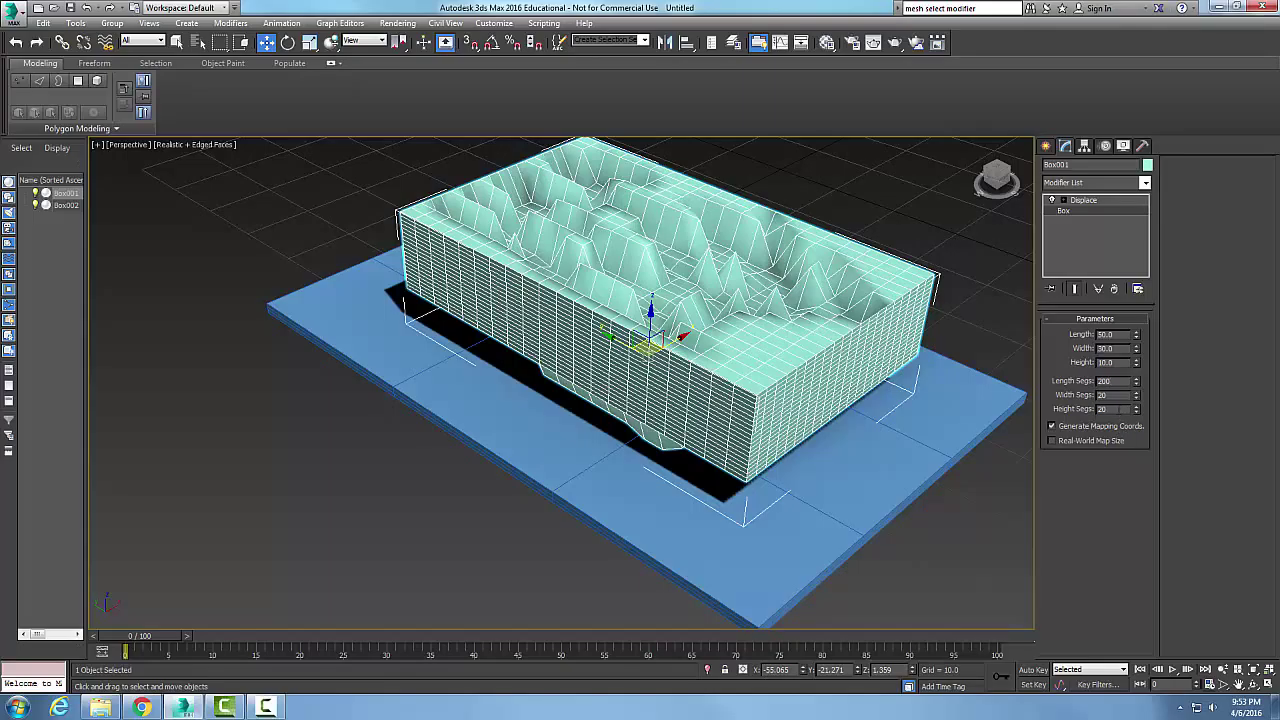
click(1103, 395)
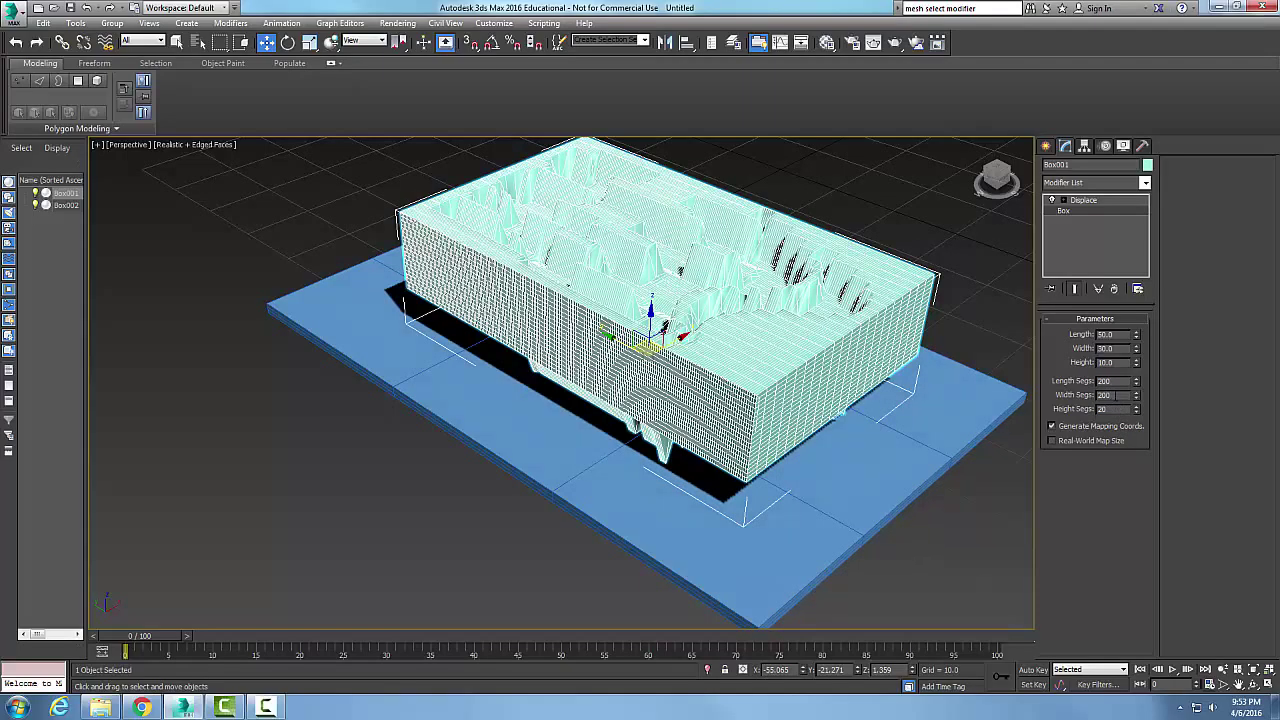
key(Return)
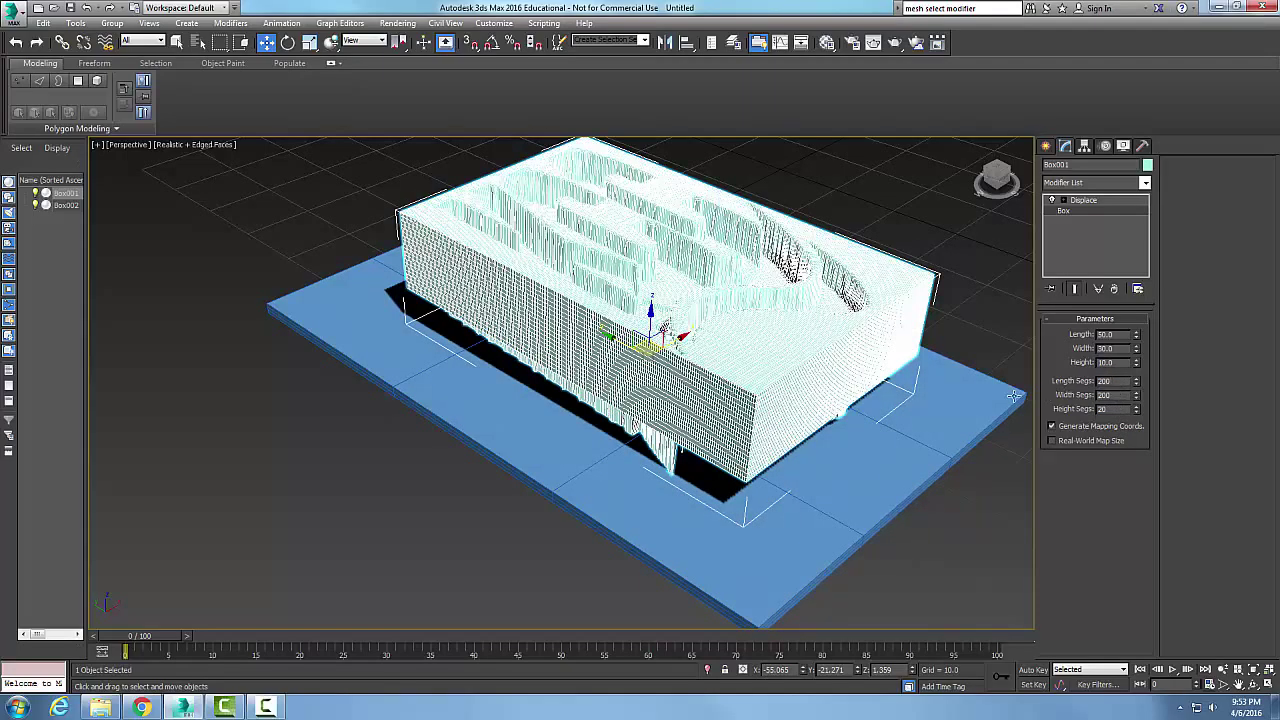
Deselect the box and inspect the KGG relief from top and angled views.
click(962, 333)
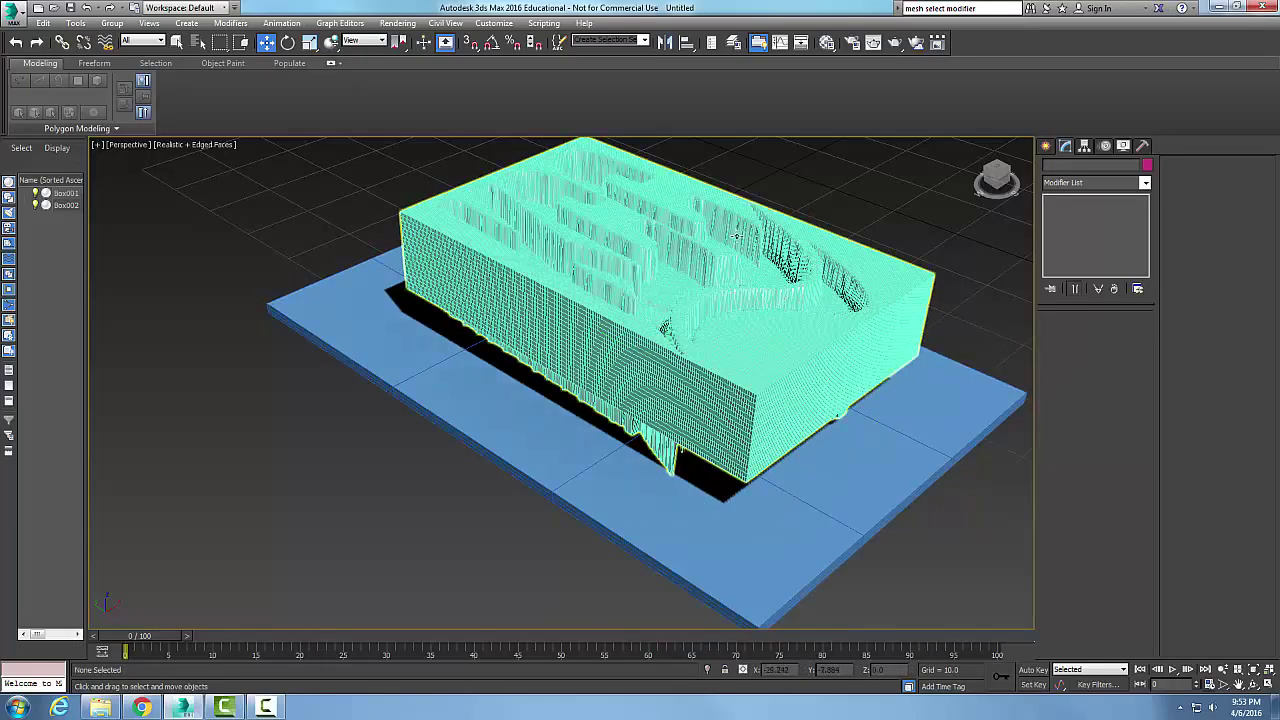
alt+middle_drag(830, 275, 764, 329)
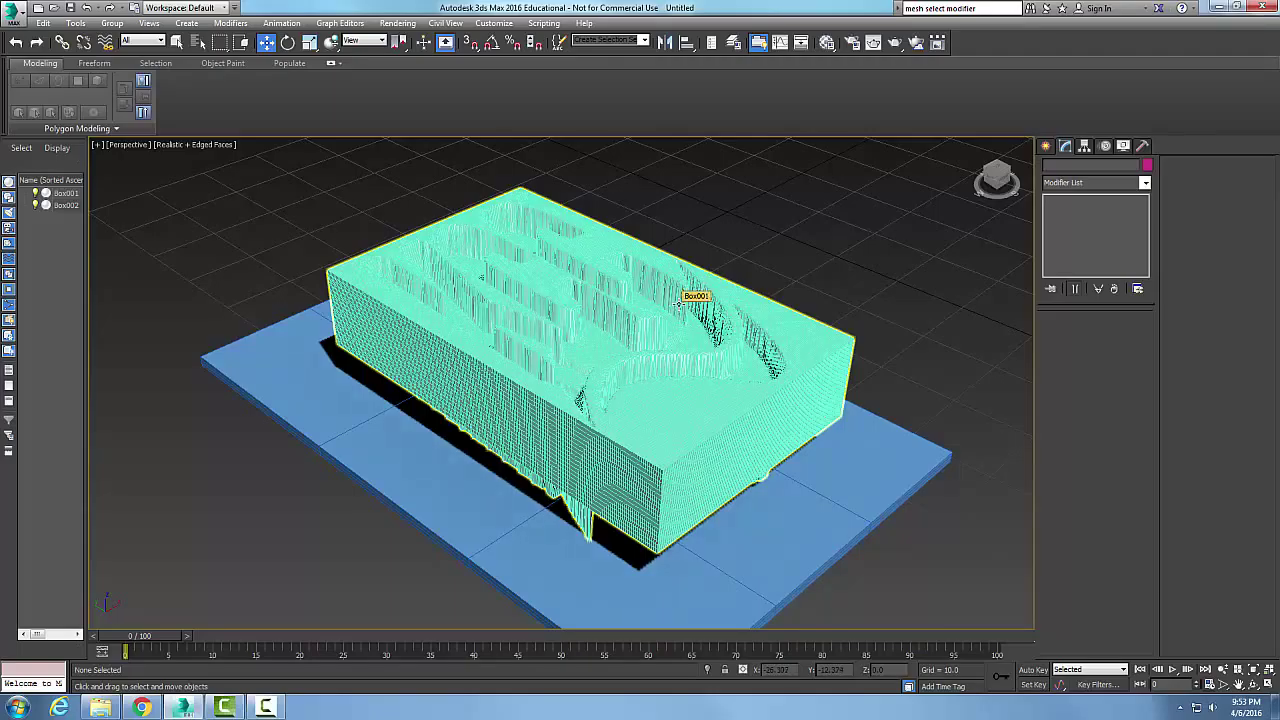
click(996, 170)
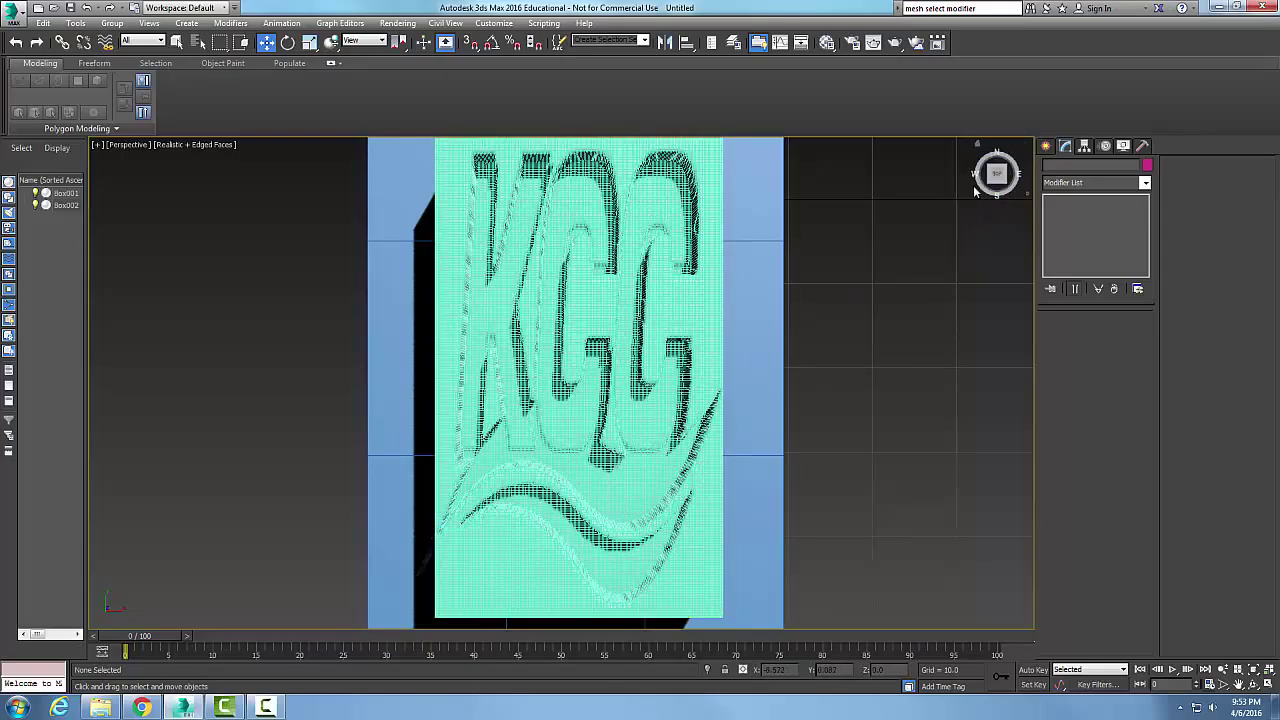
click(990, 185)
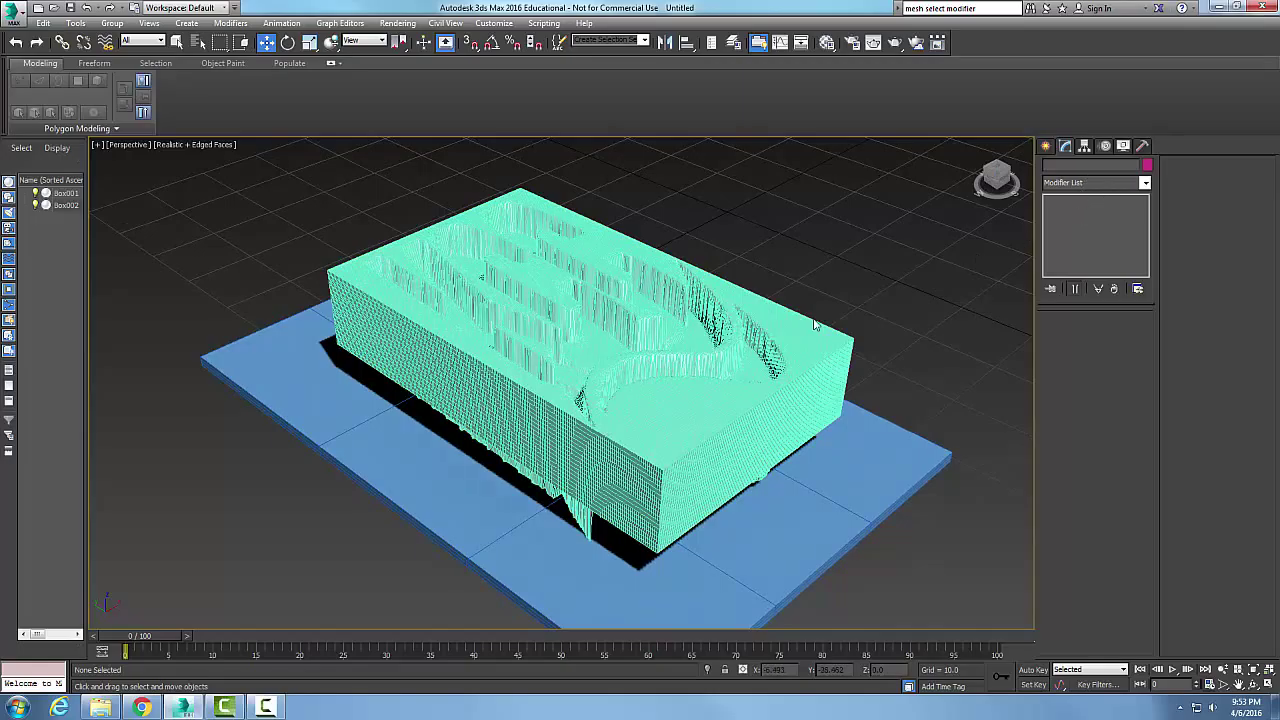
Set Box001's Displace strength to -2.0 and remove the logo bitmap.
click(790, 382)
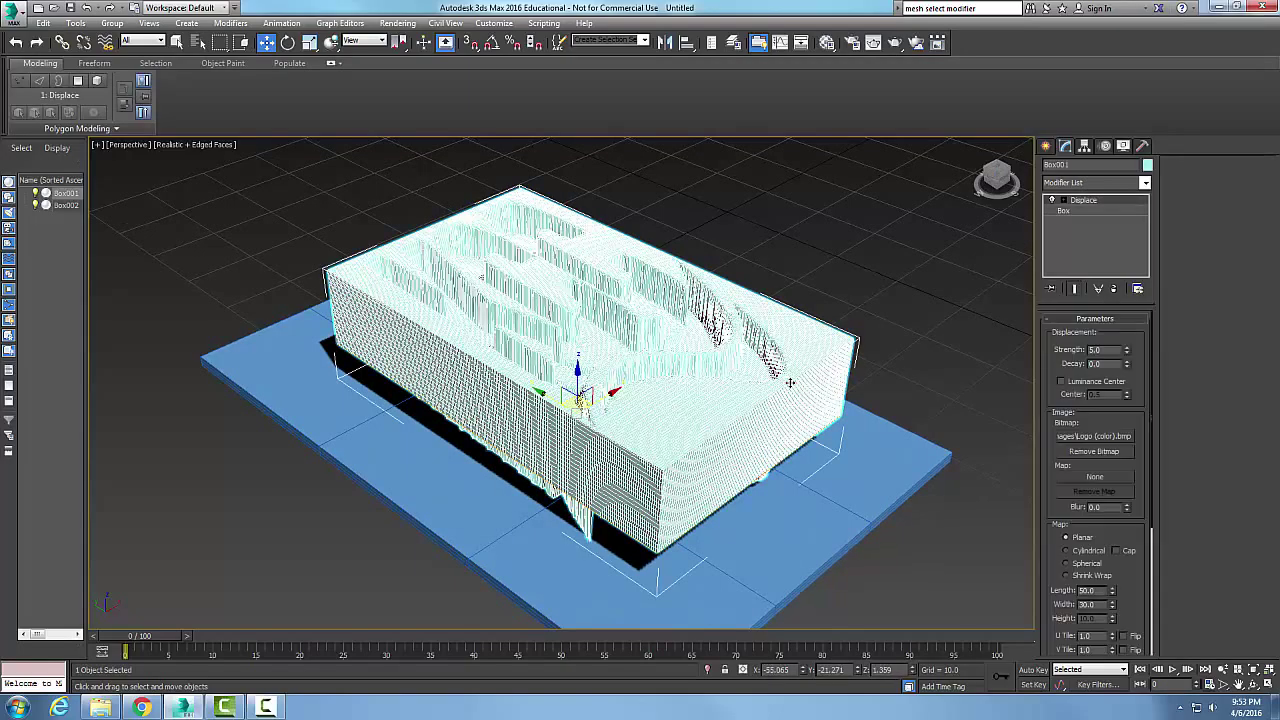
double_click(1105, 350)
text(2)
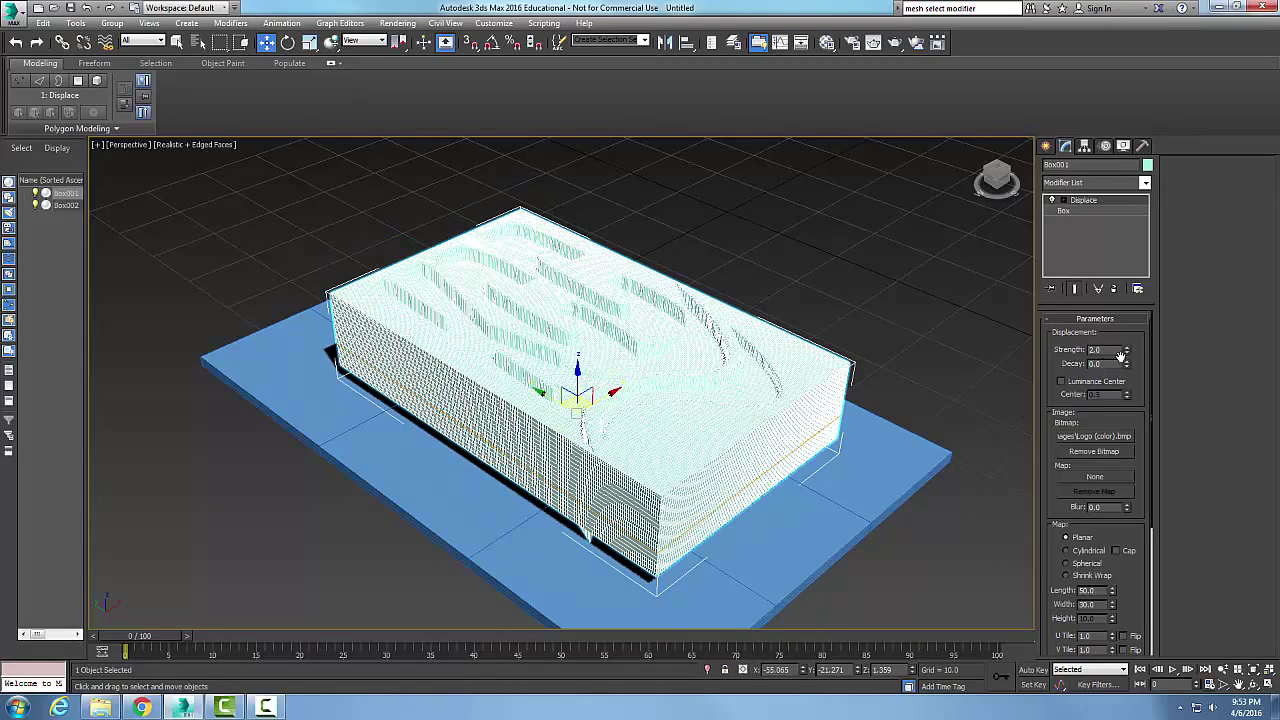
drag(1104, 349, 1073, 349)
key(Return)
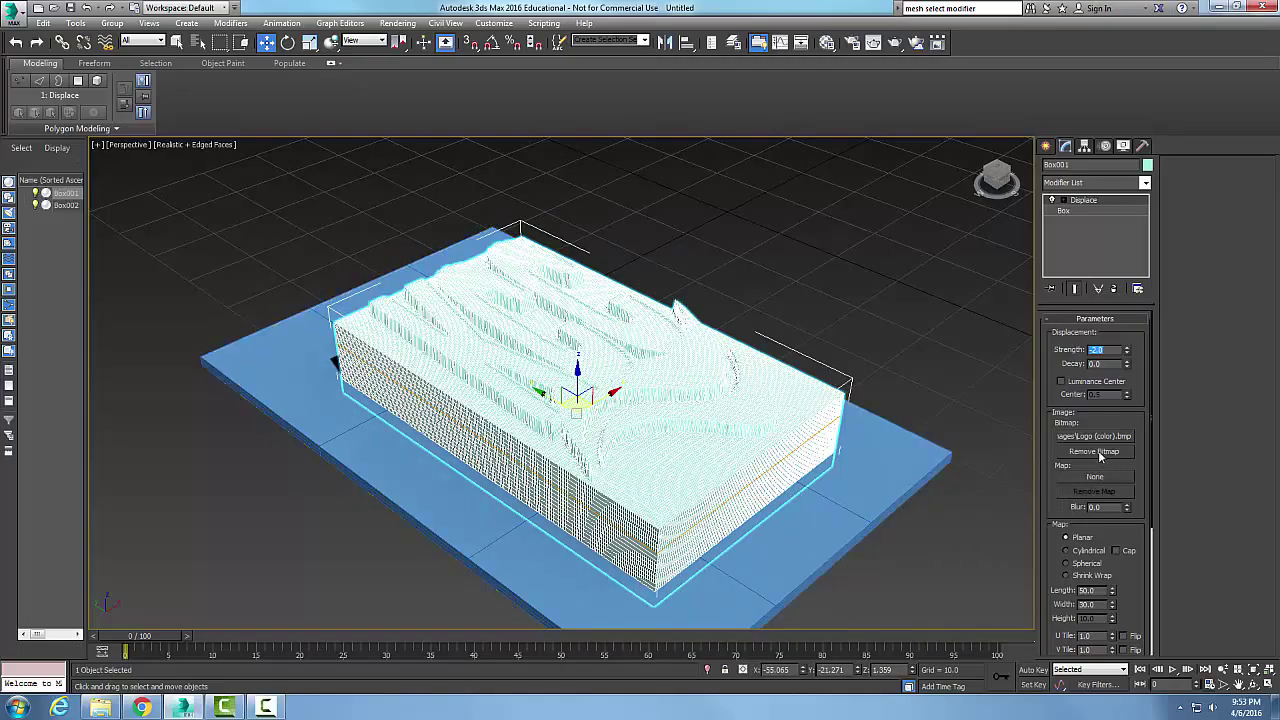
click(1096, 451)
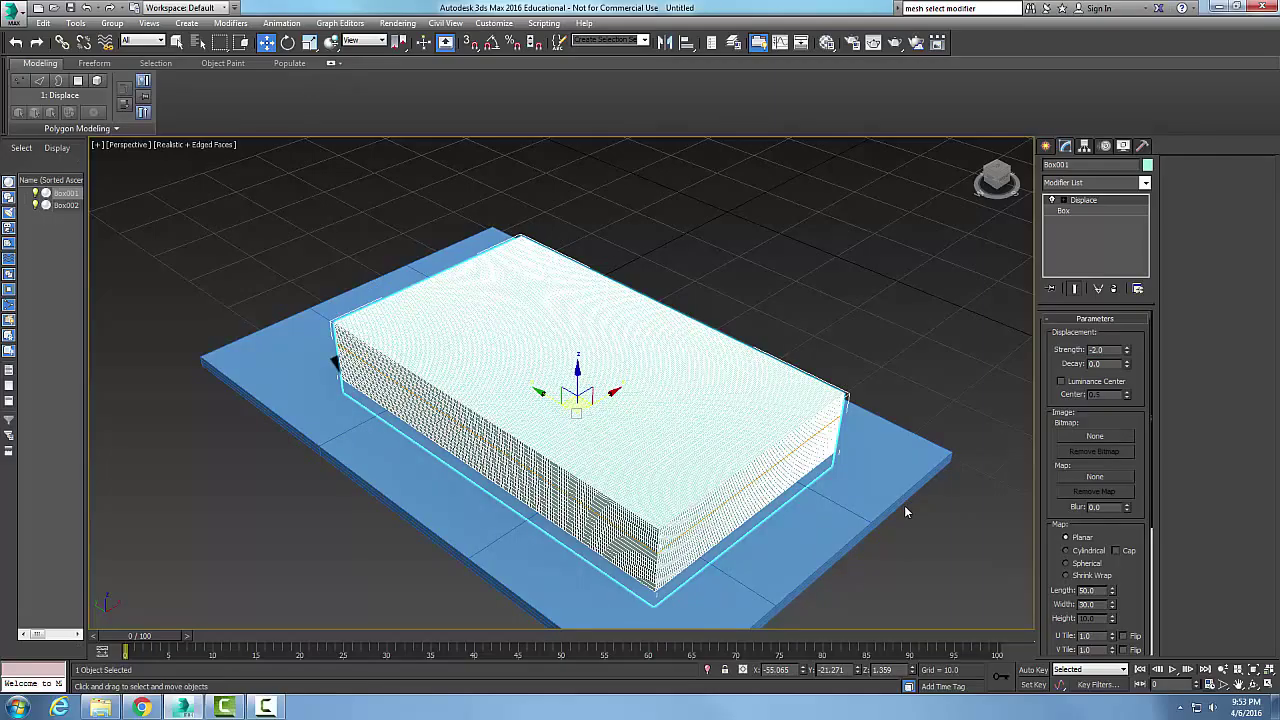
click(1103, 478)
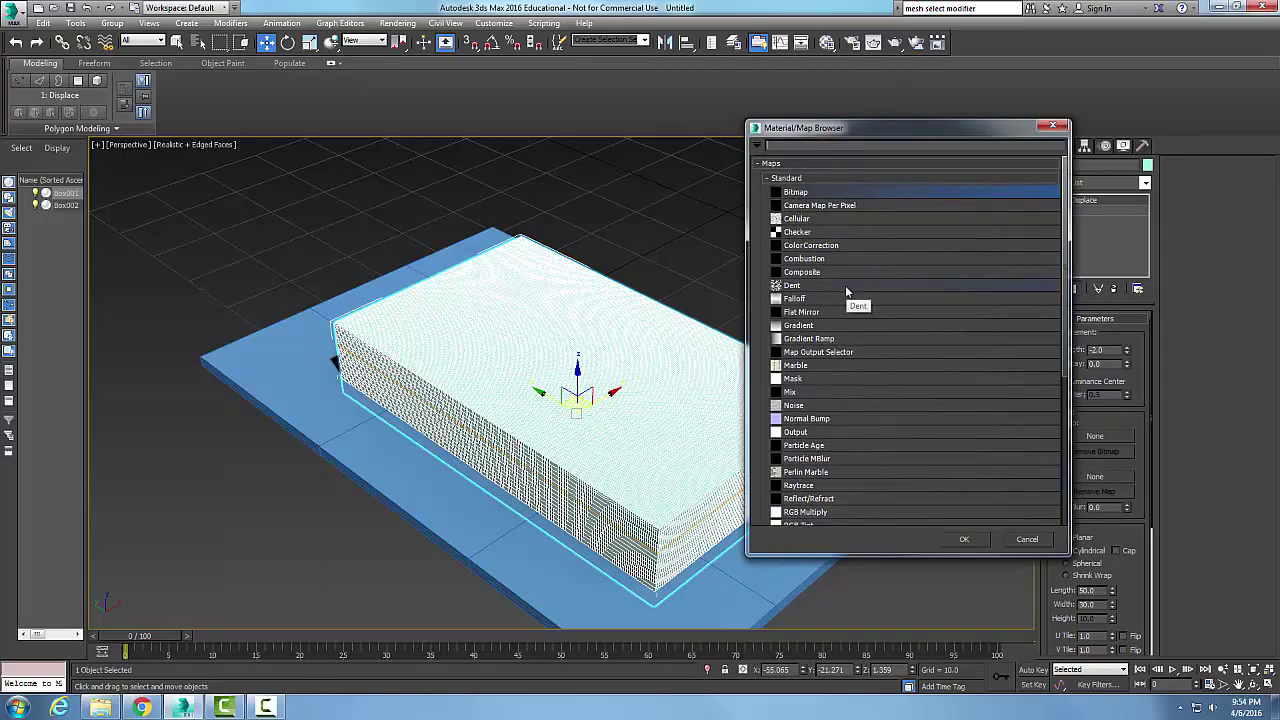
Assign a Checker displacement map with U and V tiling of 5.0.
click(799, 233)
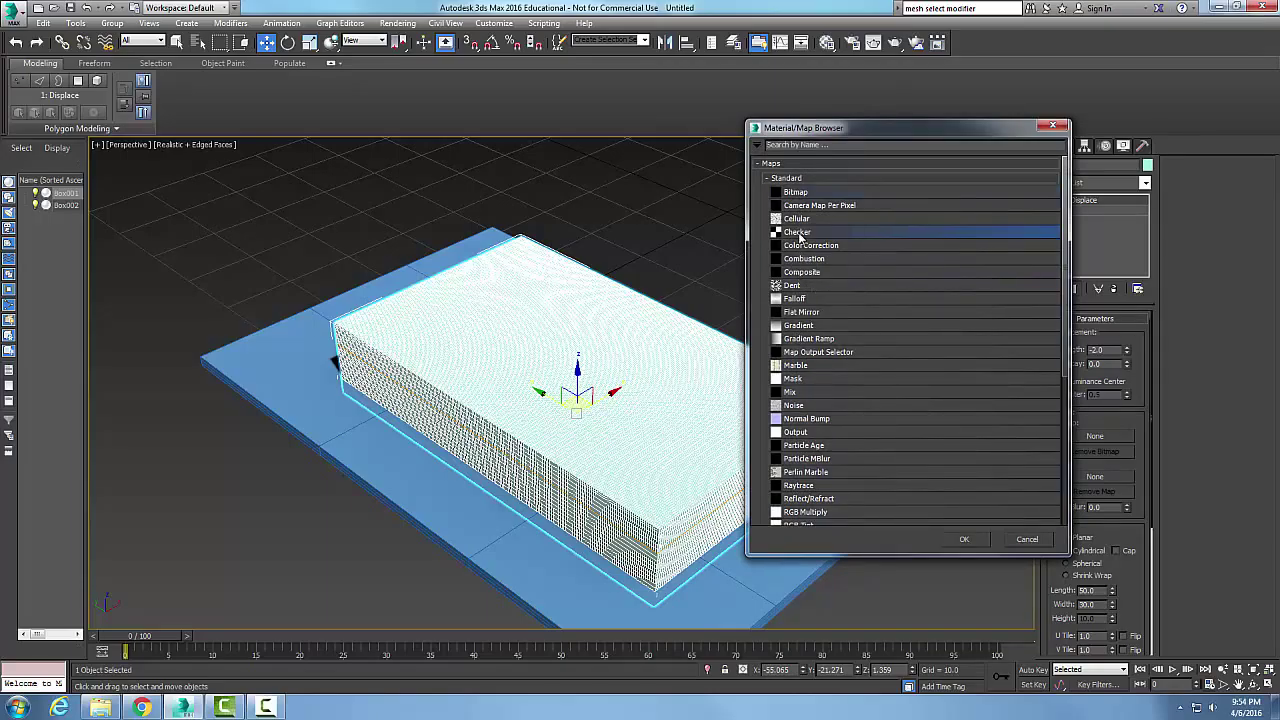
click(964, 540)
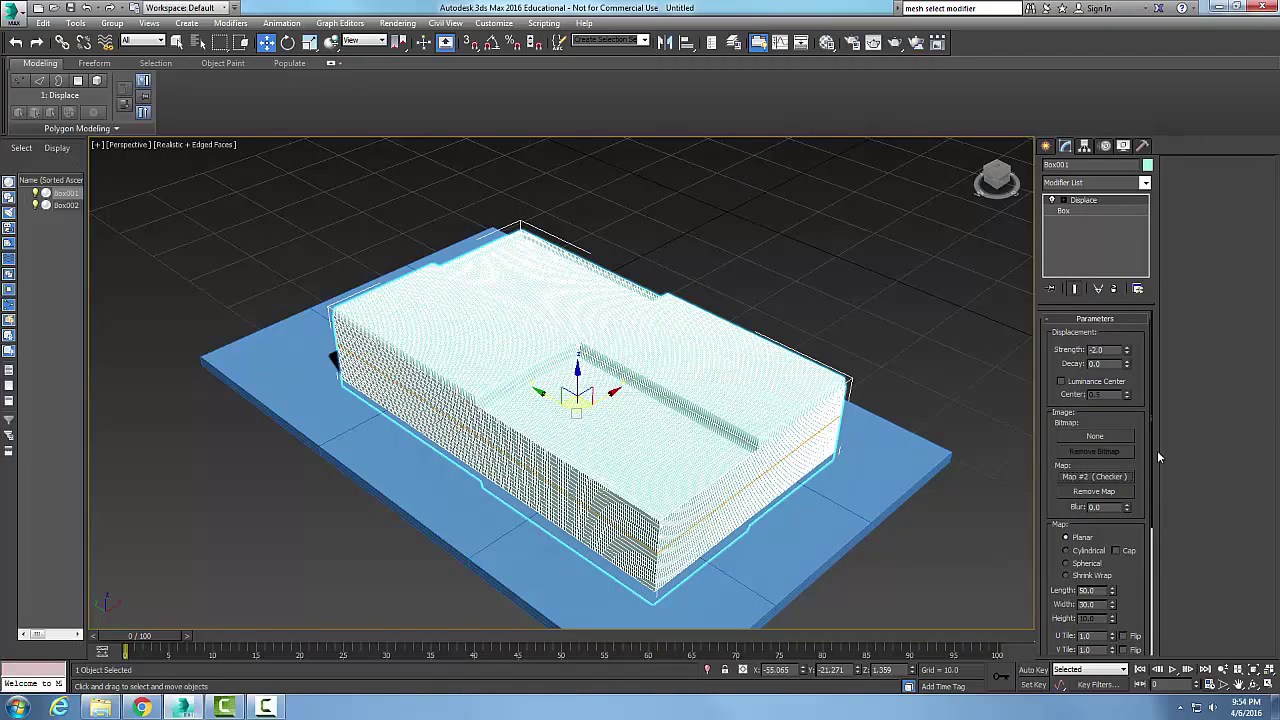
drag(1150, 416, 1153, 502)
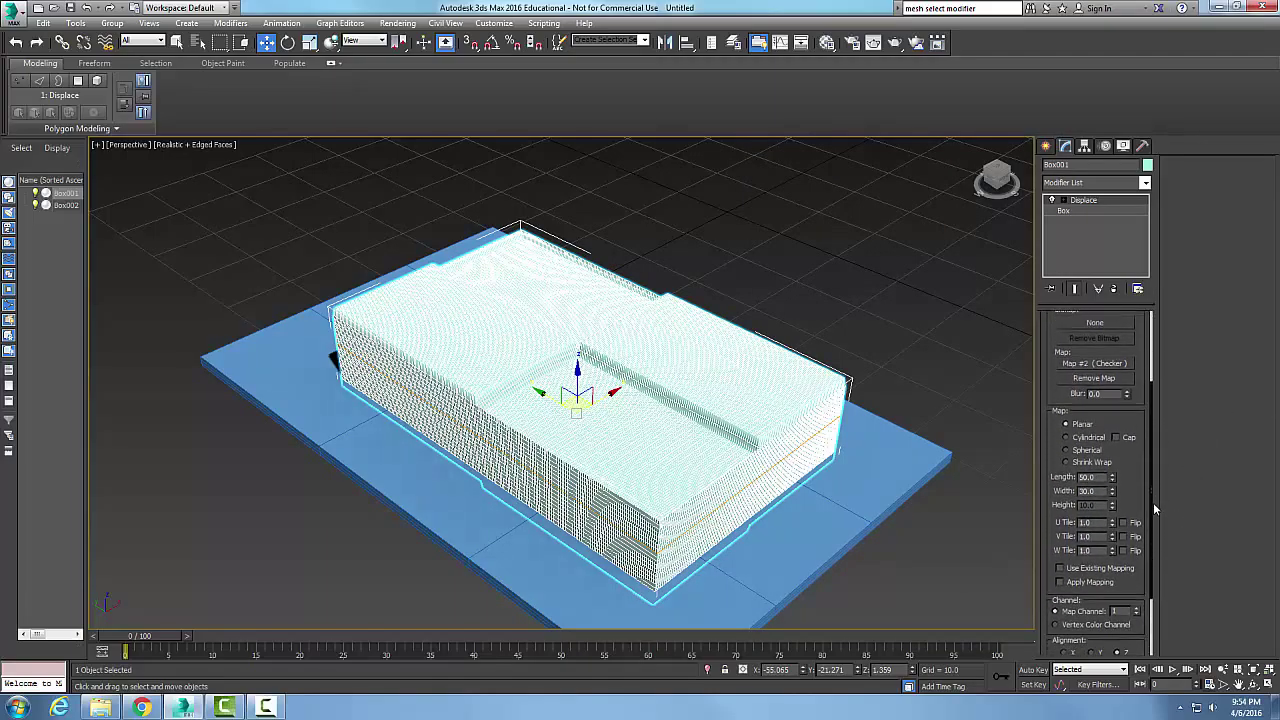
click(1090, 522)
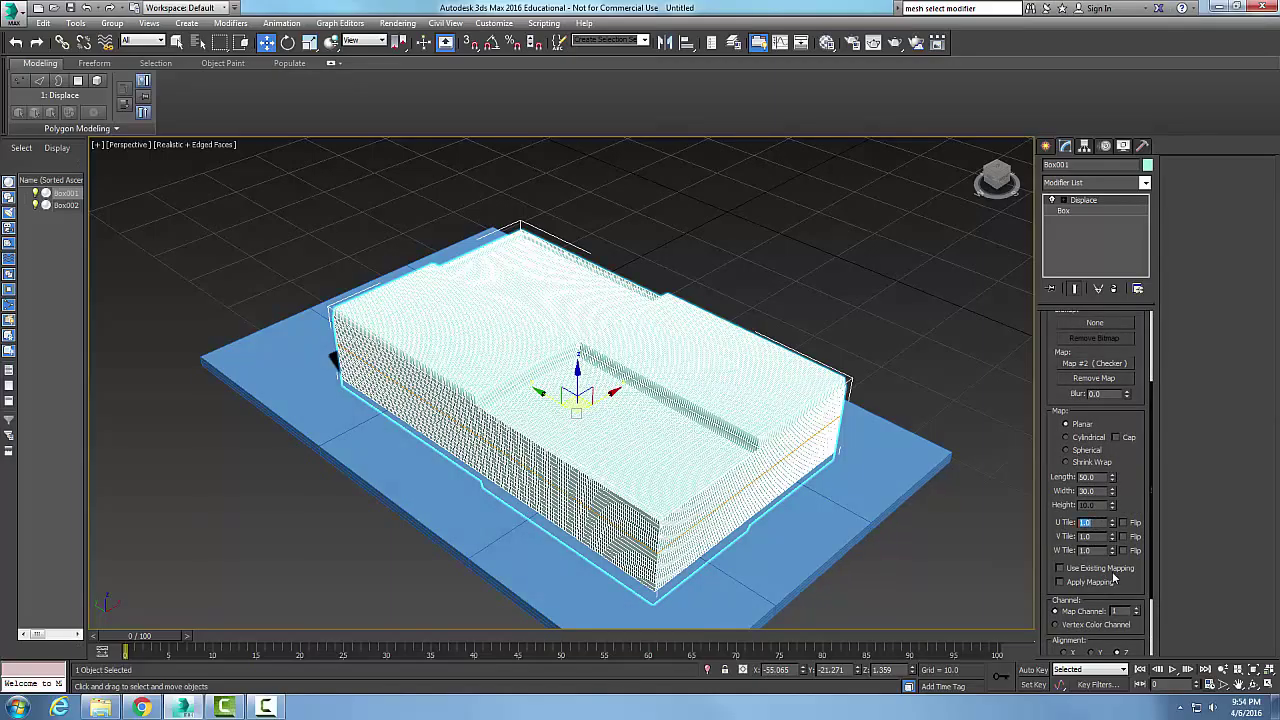
text(5)
click(1097, 536)
drag(1097, 536, 1062, 539)
text(5)
click(1106, 522)
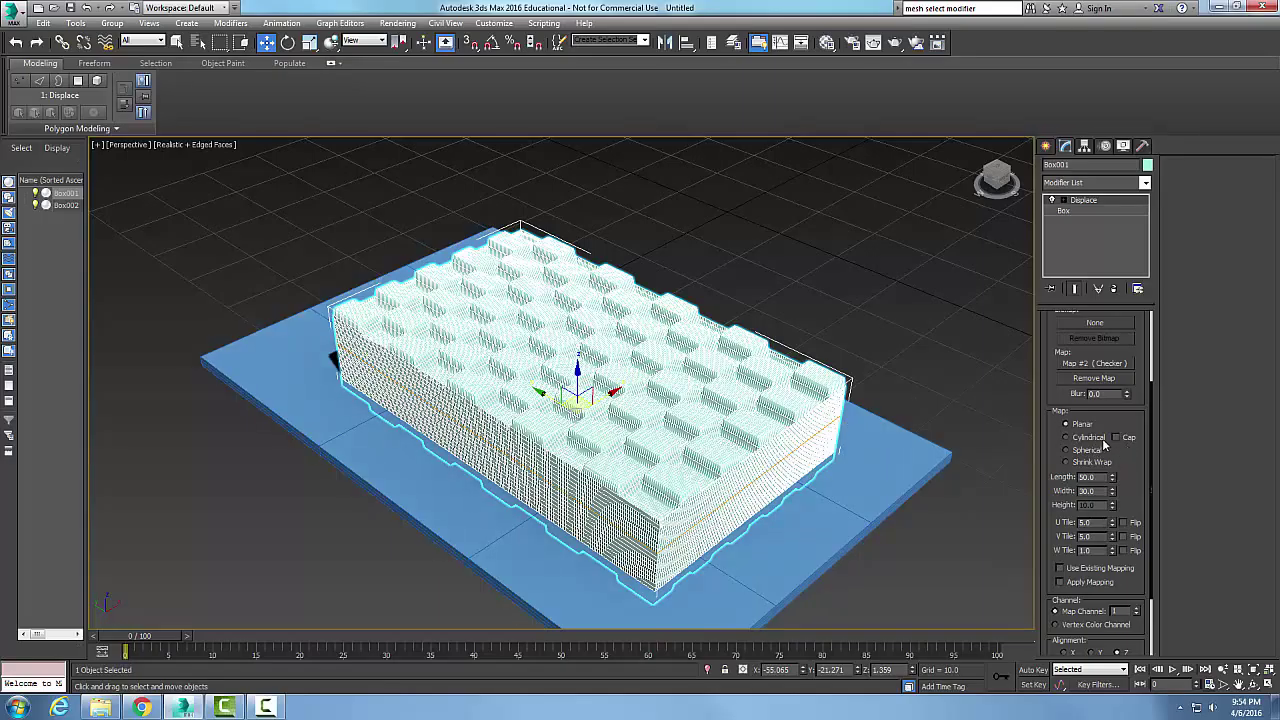
drag(1151, 478, 1148, 384)
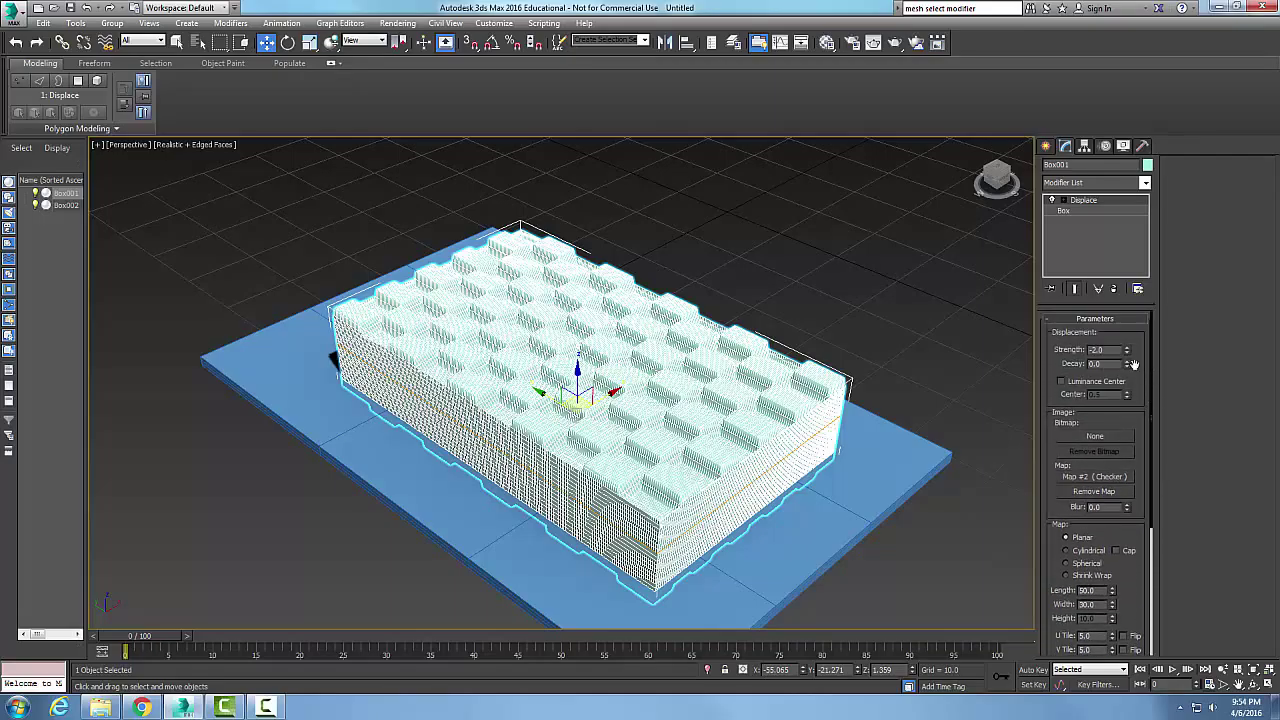
Raise the Displace strength to 5.0, then remove the checker map.
double_click(1097, 349)
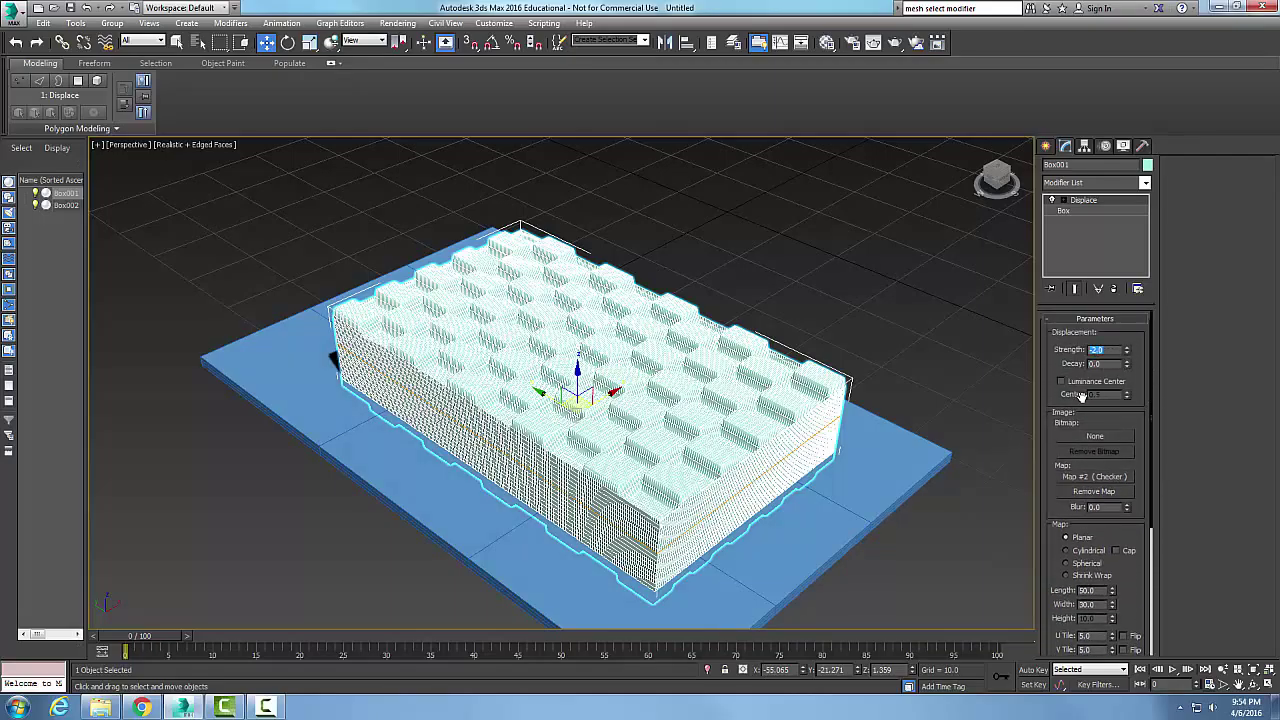
text(5)
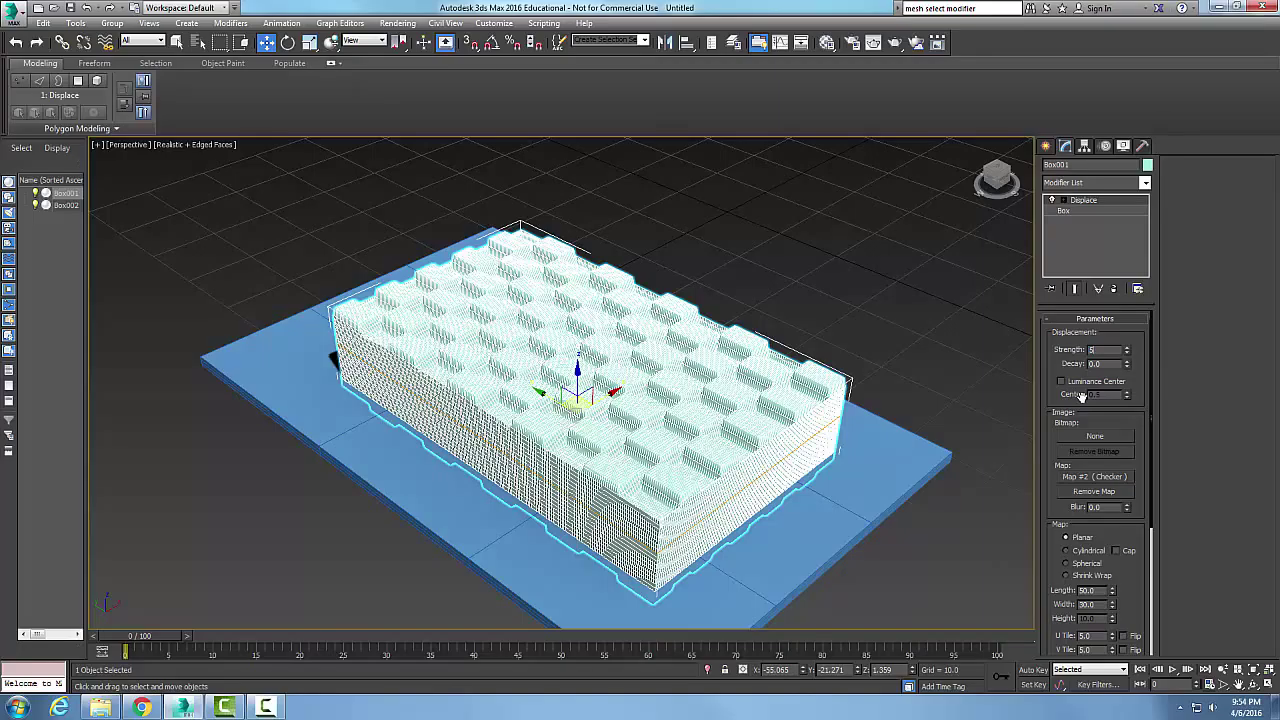
key(Return)
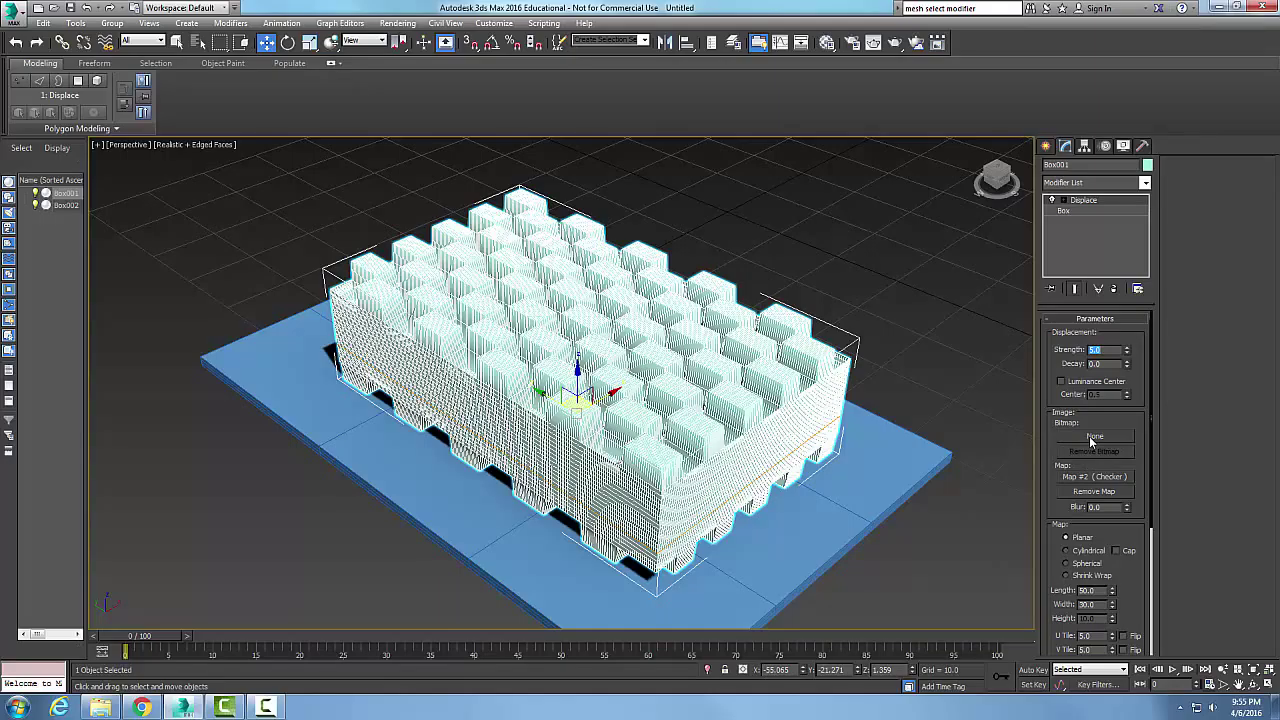
click(1100, 491)
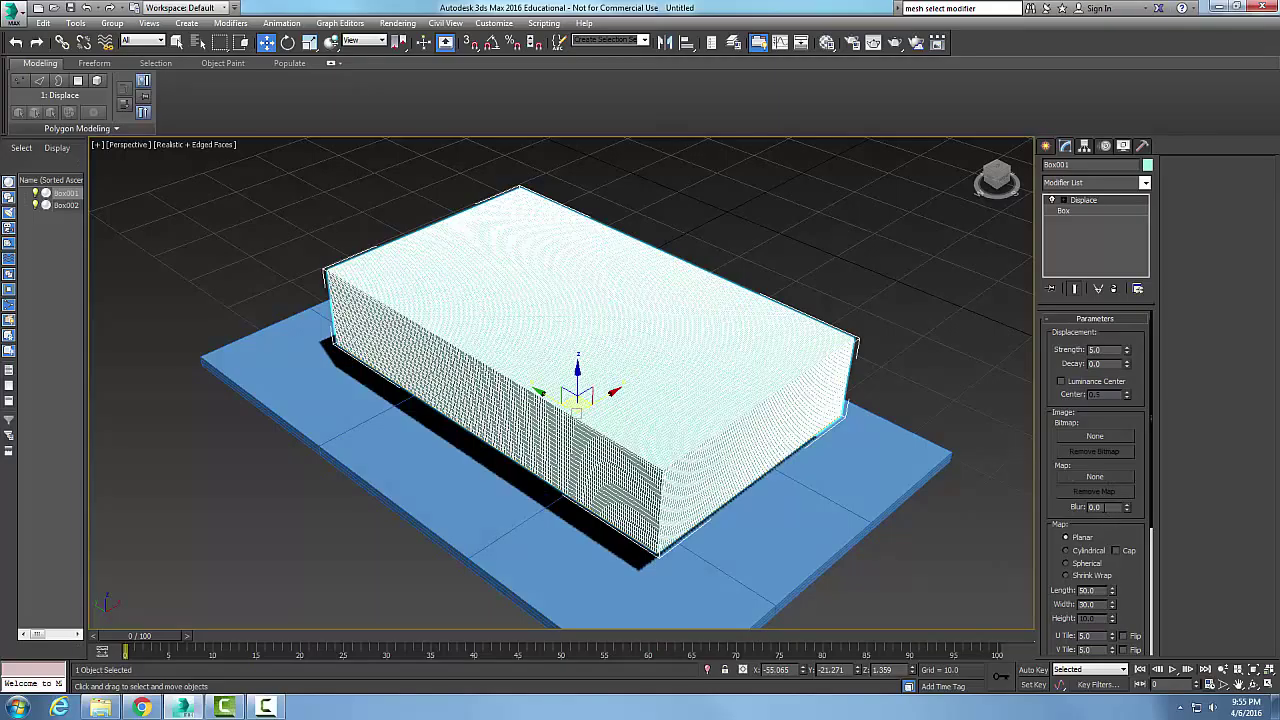
Assign a new Checker map (Map #3) to the displacement and set its Blur to 2.0.
click(1093, 477)
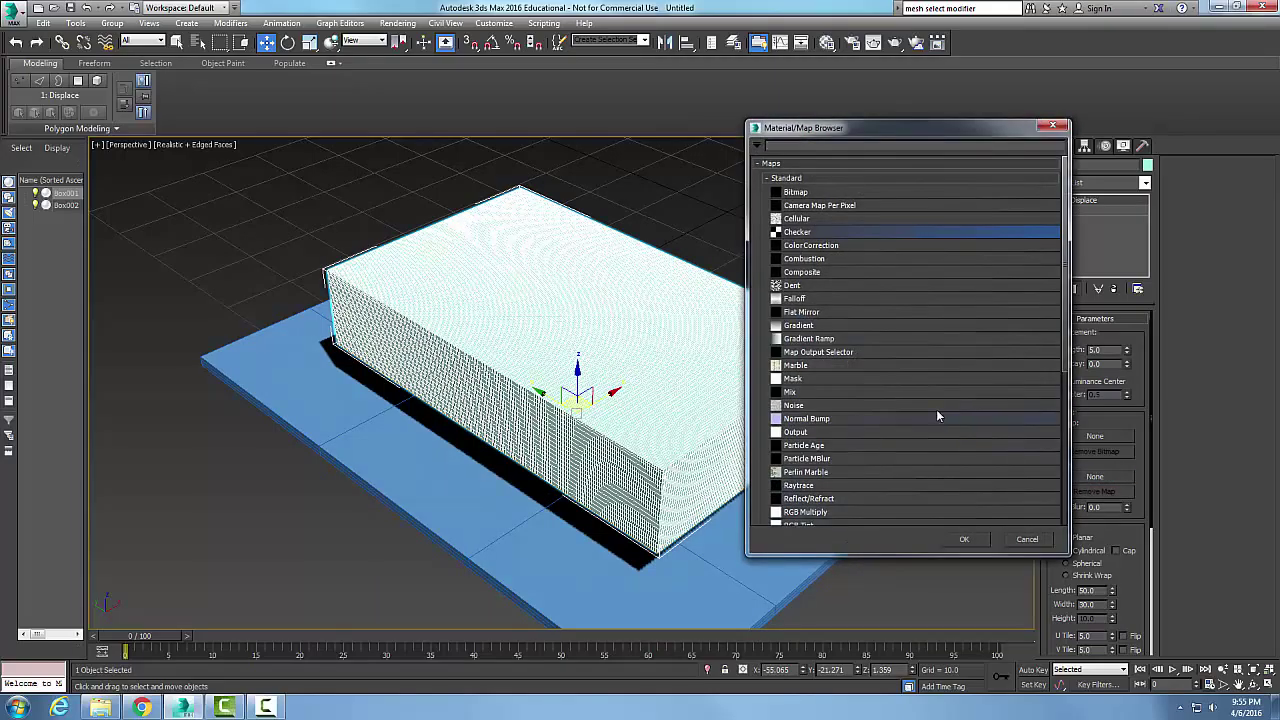
click(964, 539)
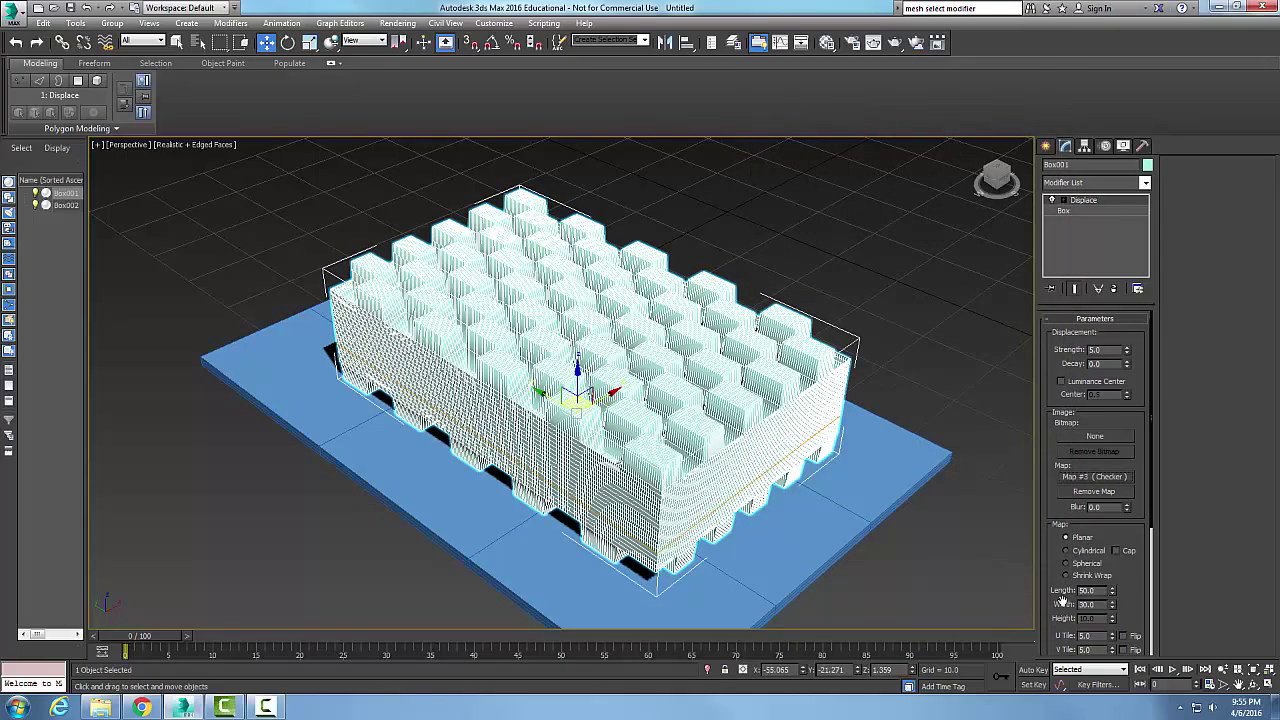
double_click(1104, 508)
text(2)
click(1105, 365)
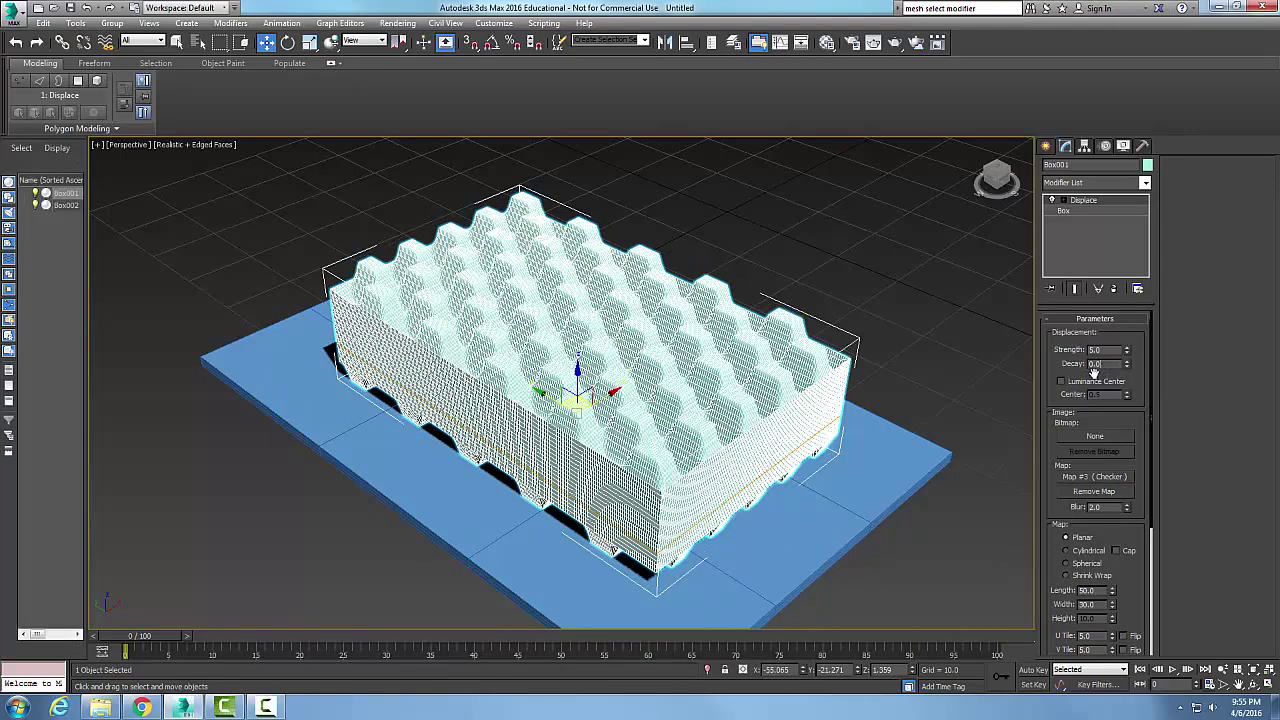